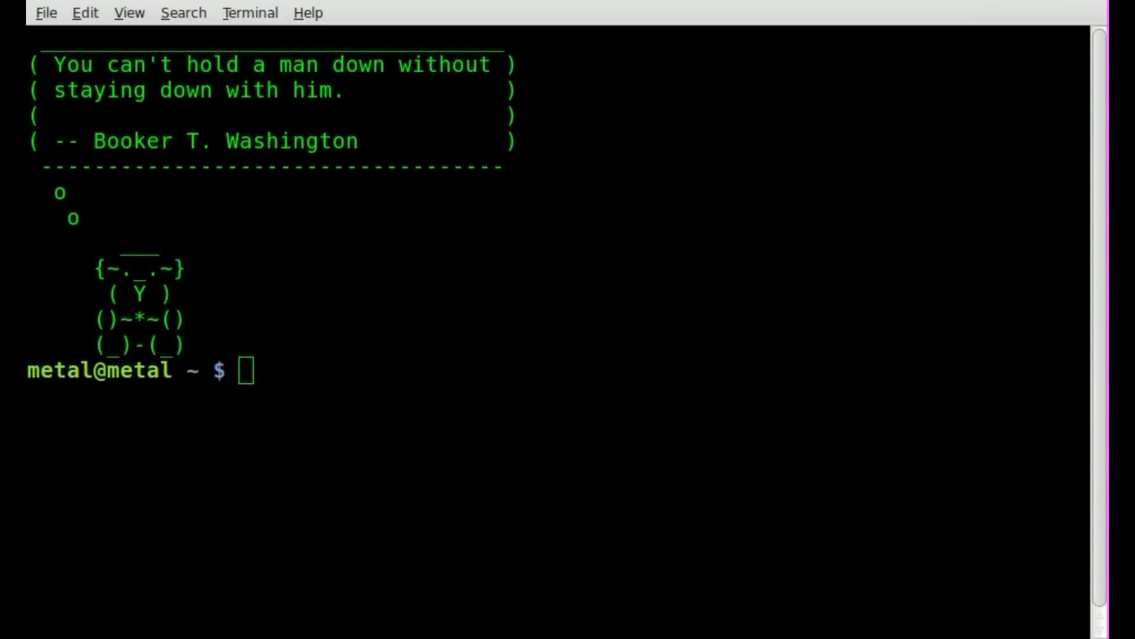
Step: Search the available packages for pulseaudio with aptitude
click(613, 300)
text(aptitude)
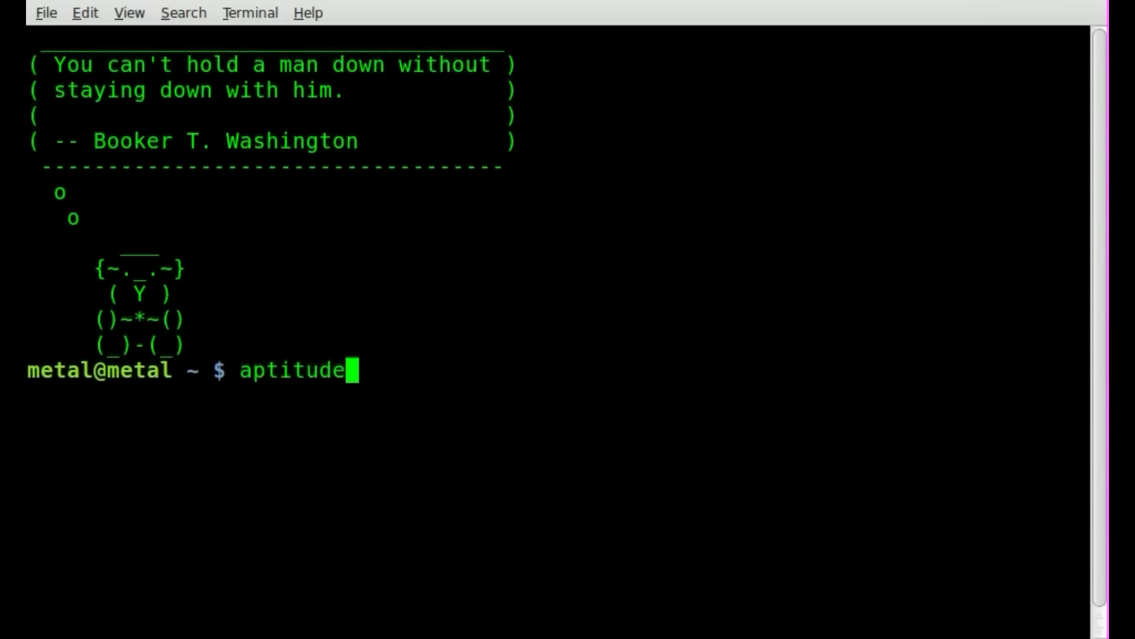
text( search )
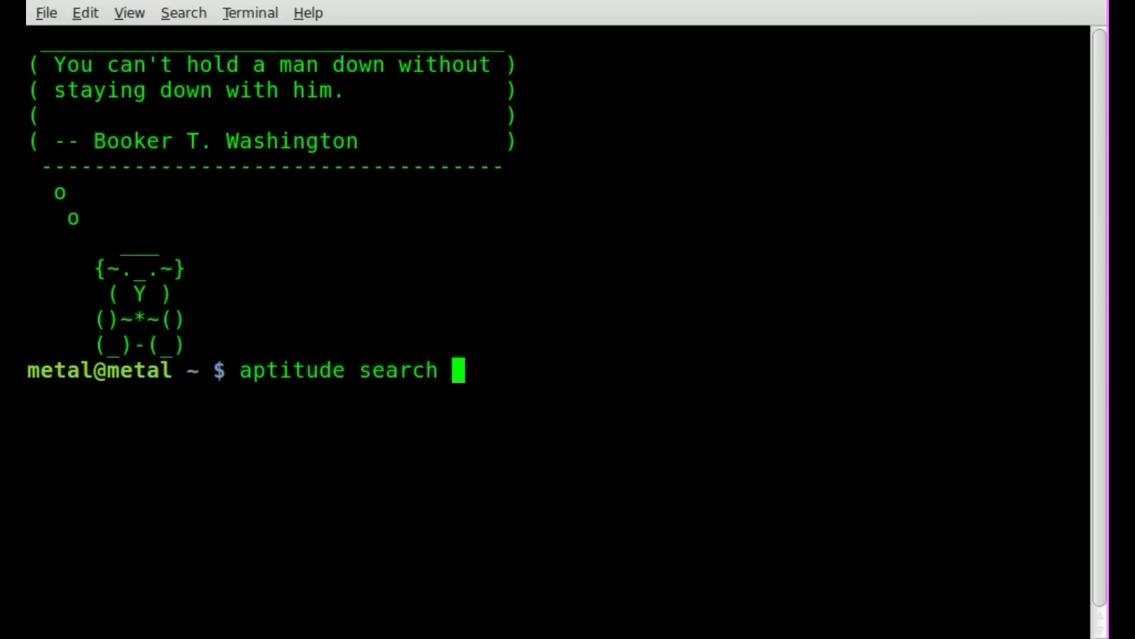
text(pulseaudio)
key(Return)
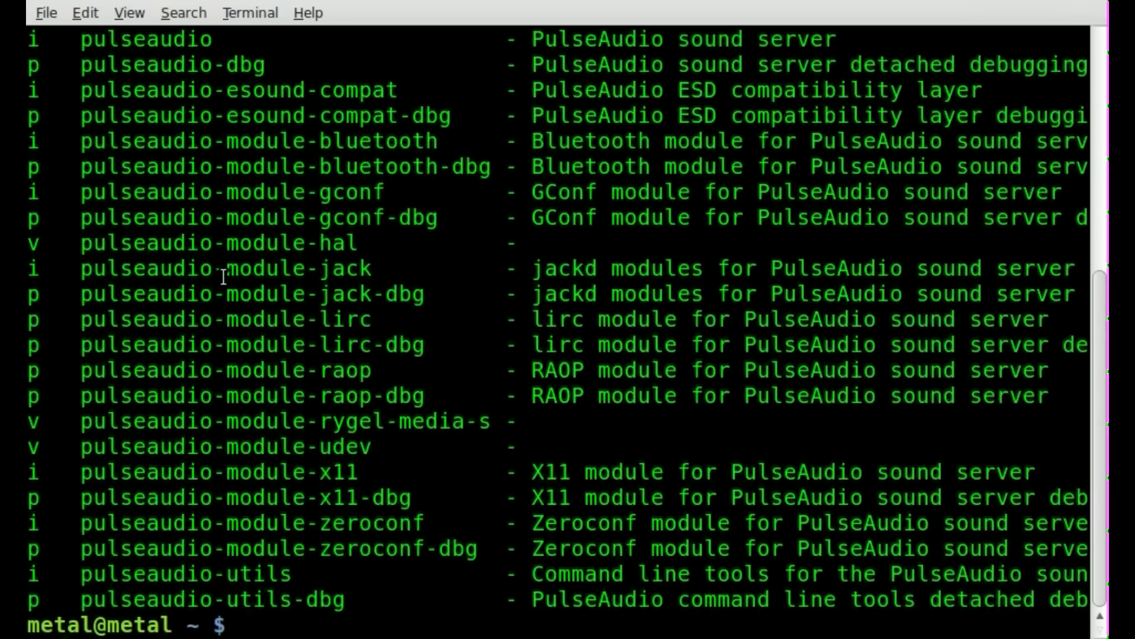
Step: Compose the command sudo aptitude install pulseaudio-module-jack from the listed package name, and abandon it without running it
mouse_move(372, 268)
mouse_down()
mouse_move(107, 279)
mouse_move(53, 270)
mouse_move(266, 244)
mouse_move(368, 269)
mouse_up()
key(ctrl+c)
click(76, 269)
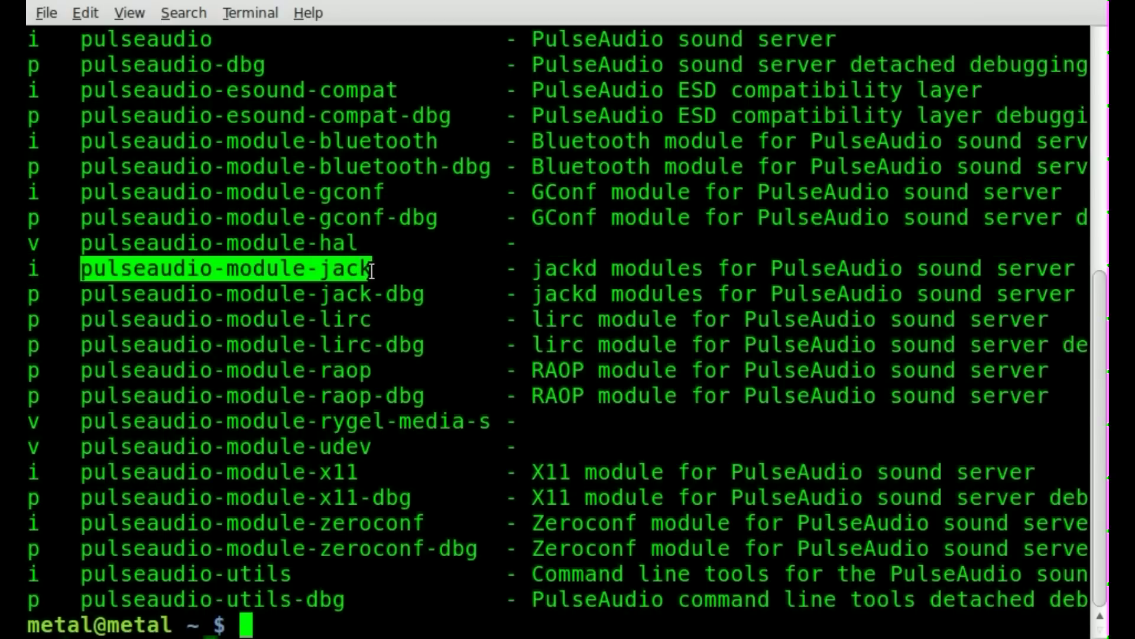
text(sudo aptitude install)
key(shift+Insert)
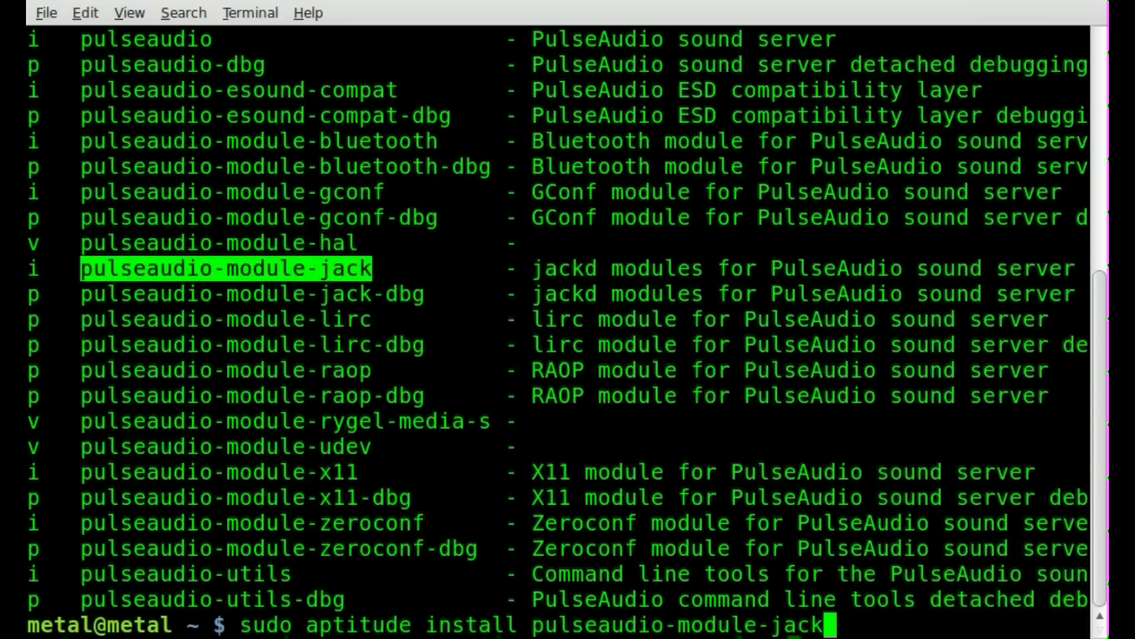
key(ctrl+c)
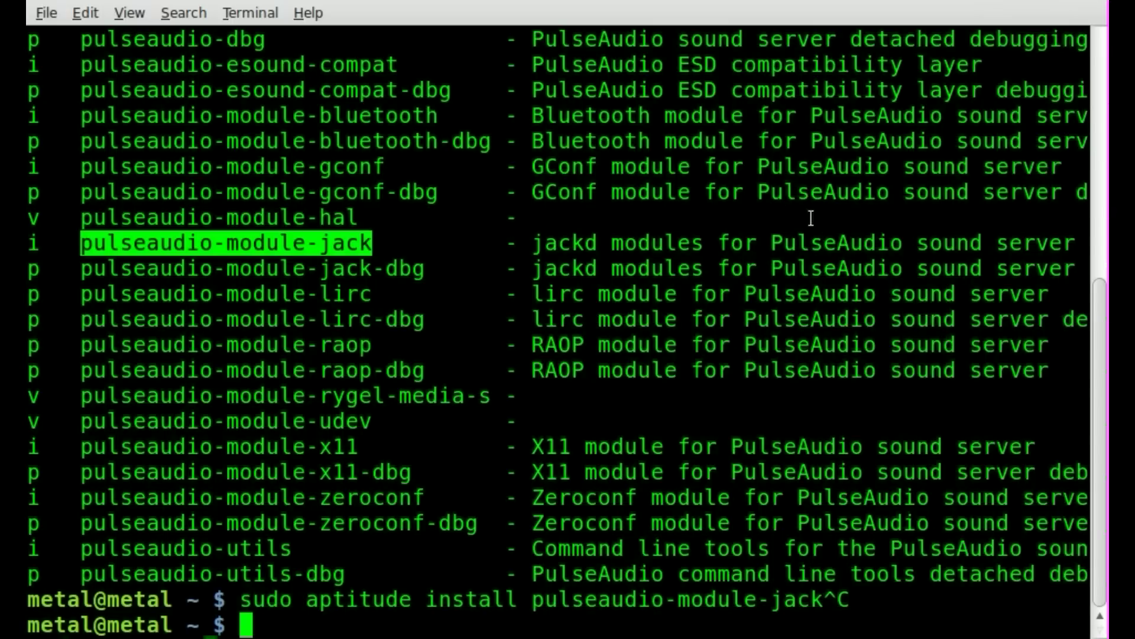
Step: Try to open /etc/pilse/default.pa in vim with sudo, entering the account password, and quit the editor
click(549, 307)
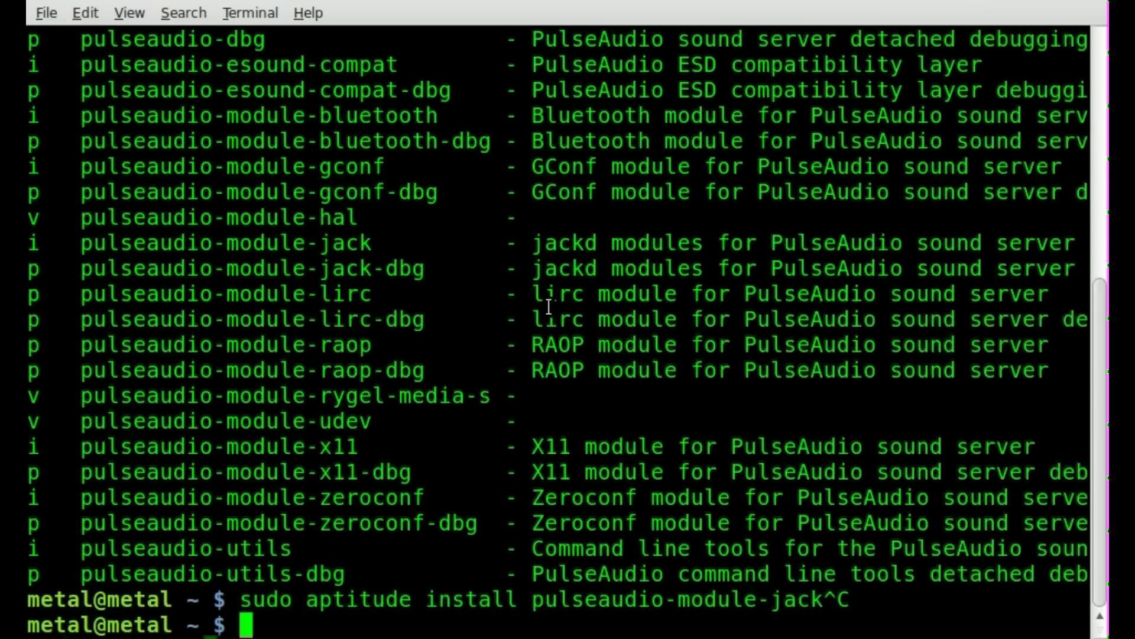
text(sudo )
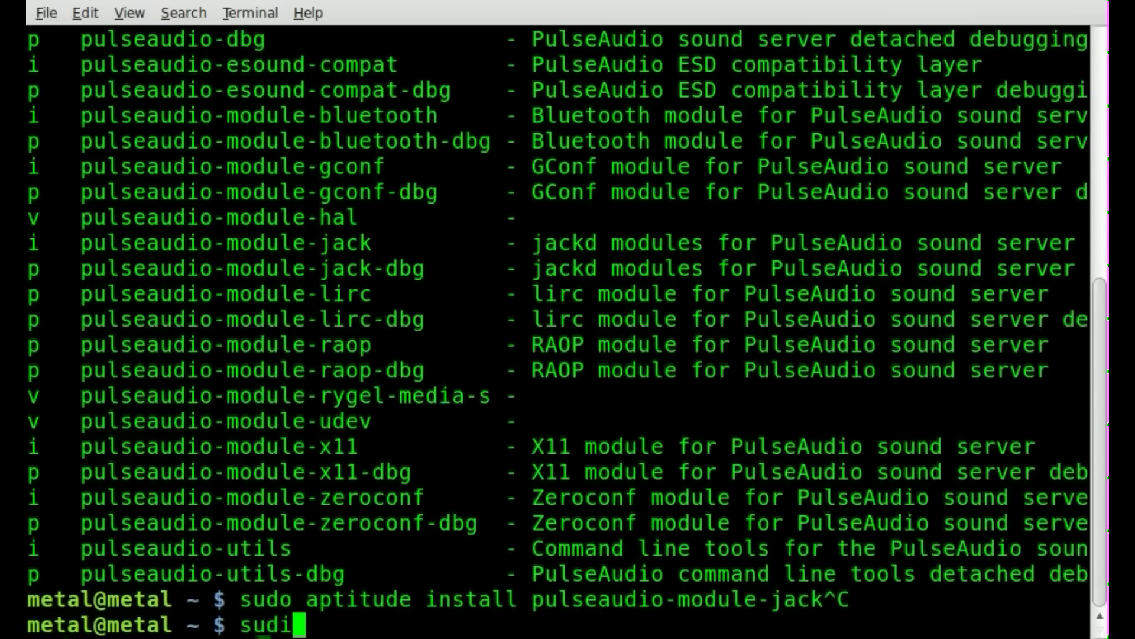
text(vim )
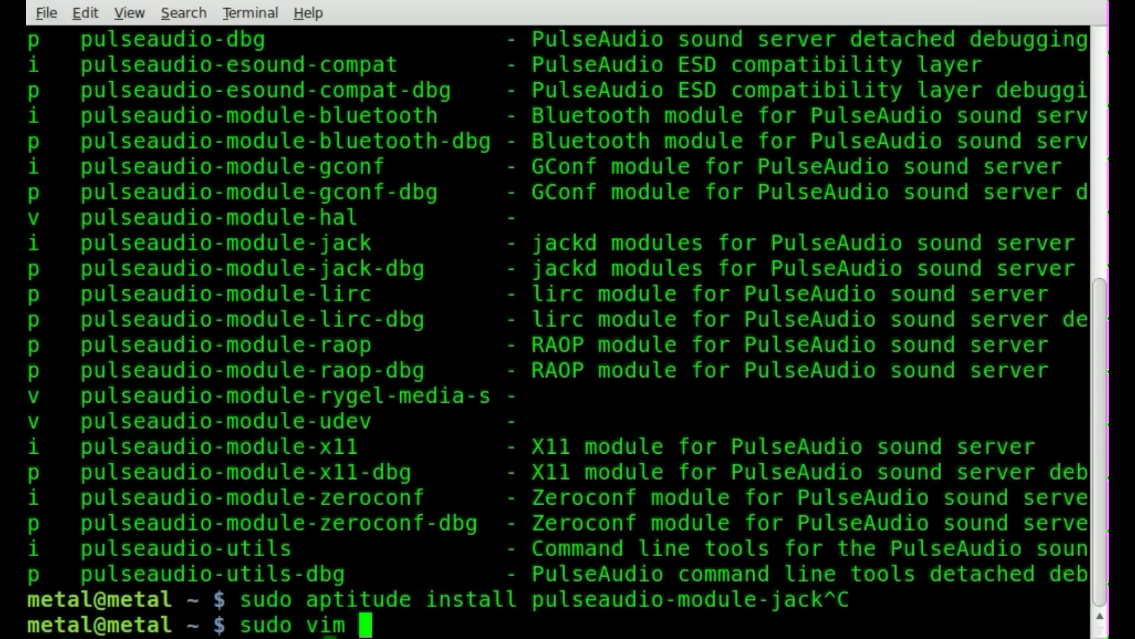
text(/et)
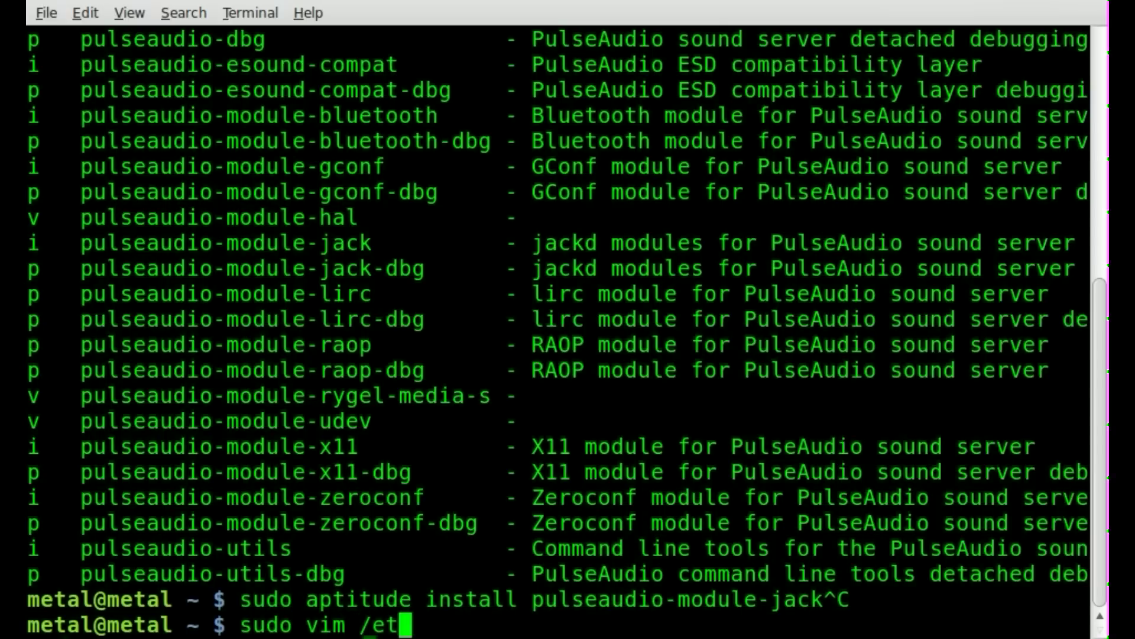
text(c/pi)
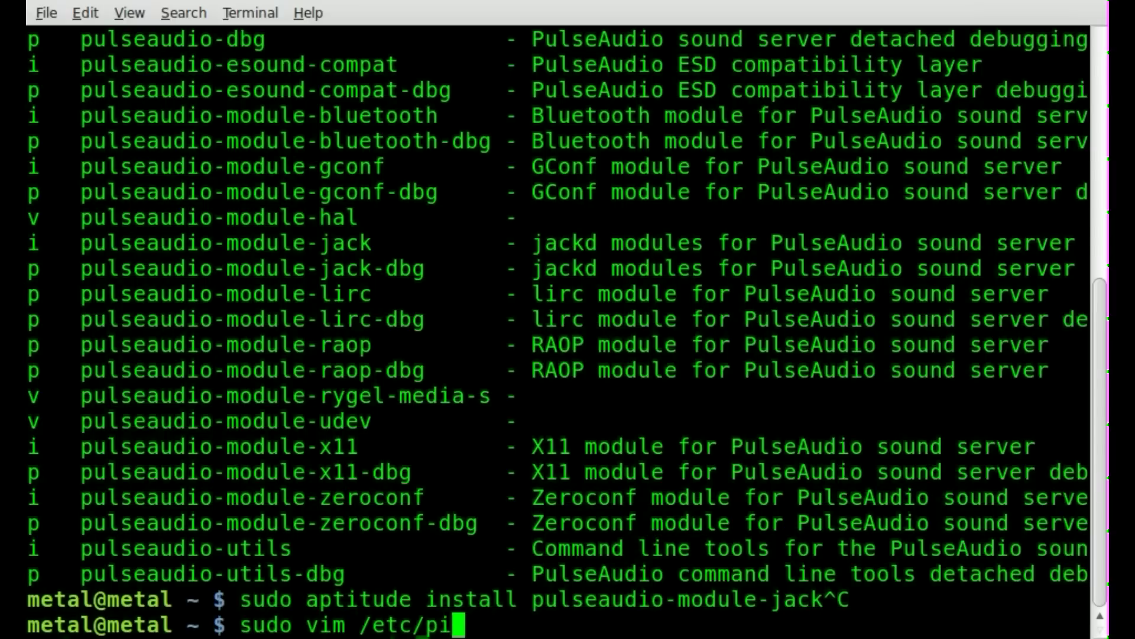
text(lse/default.pa)
key(Return)
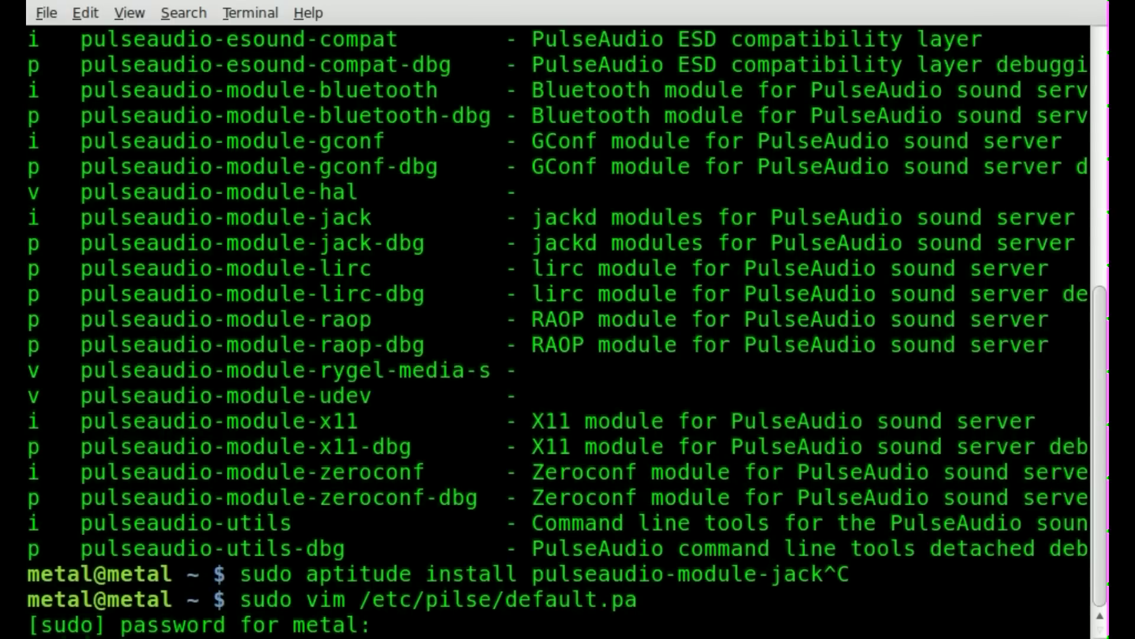
key(Return)
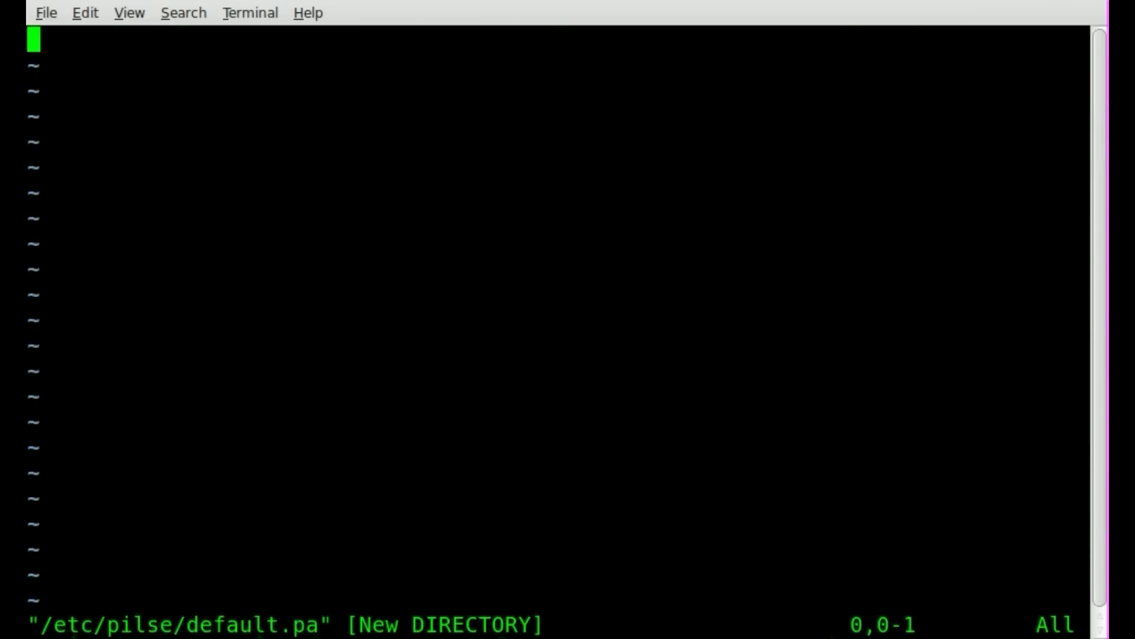
text(:q)
key(Return)
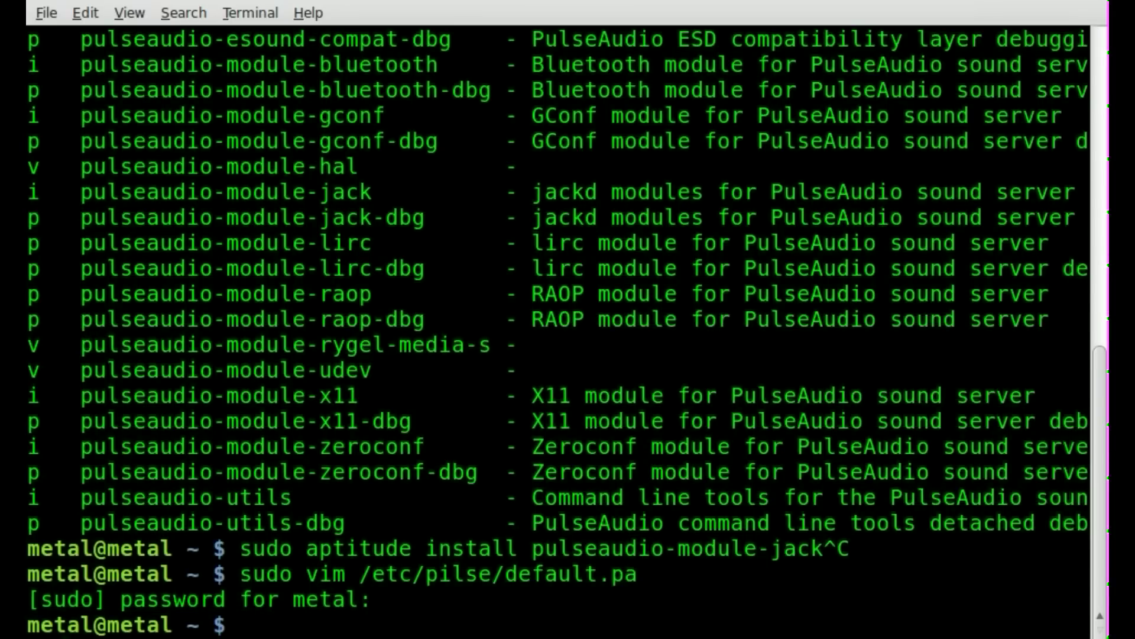
Step: Correct the directory in the previous command to pulse and open /etc/pulse/default.pa in vim with sudo
key(Up)
key(Left)
key(Left)
key(Left)
key(Left)
key(Left)
key(Left)
key(Left)
key(Left)
key(Left)
key(Left)
key(Left)
key(Left)
key(Left)
key(Left)
key(BackSpace)
text(u)
key(Return)
Step: Find the section of default.pa on loading audio drivers statically
key(Down)
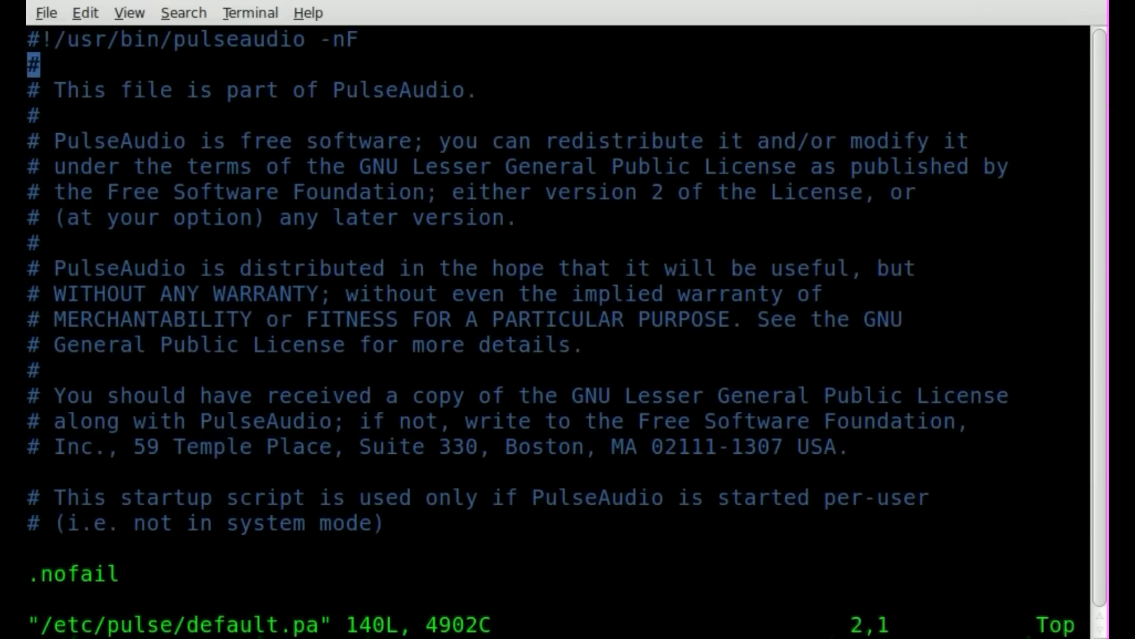
key(Down)
key(Down)
key(Down)
key(Down)
key(Down)
key(Down)
key(Down)
key(Down)
key(Down)
key(Down)
key(Down)
key(Down)
key(Down)
key(Down)
key(Down)
key(Down)
key(Down)
key(Down)
key(Down)
key(Down)
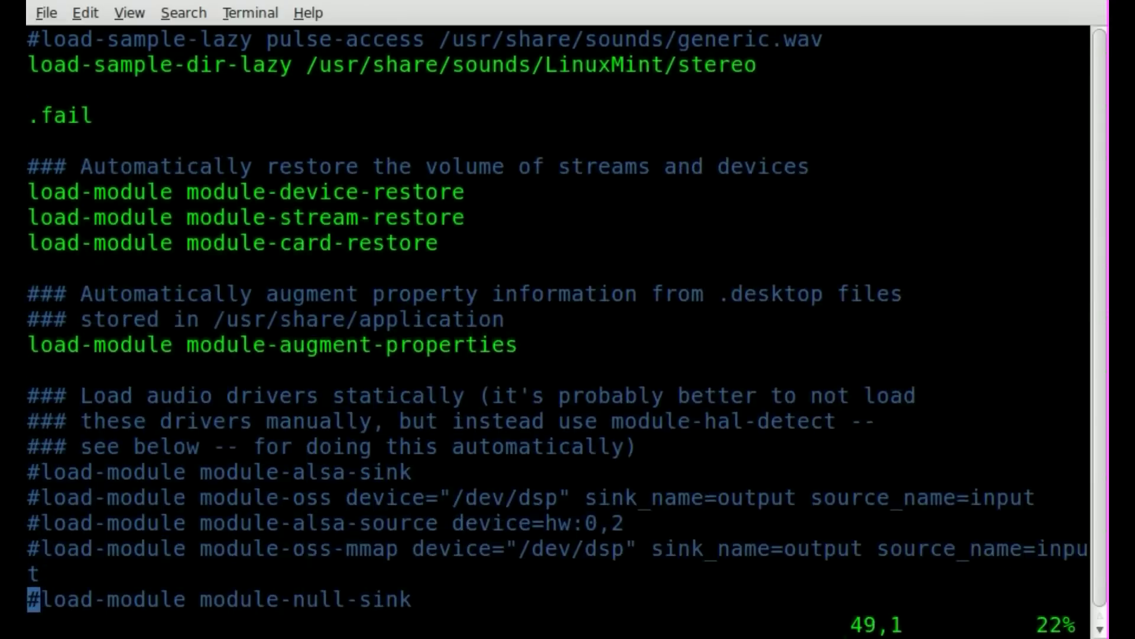
key(Up)
key(Up)
key(Up)
key(Up)
key(Up)
key(Up)
key(Up)
key(Up)
key(Up)
key(Up)
key(Up)
key(Up)
key(Up)
key(Up)
key(Up)
key(Up)
key(Up)
key(Up)
key(Up)
key(Up)
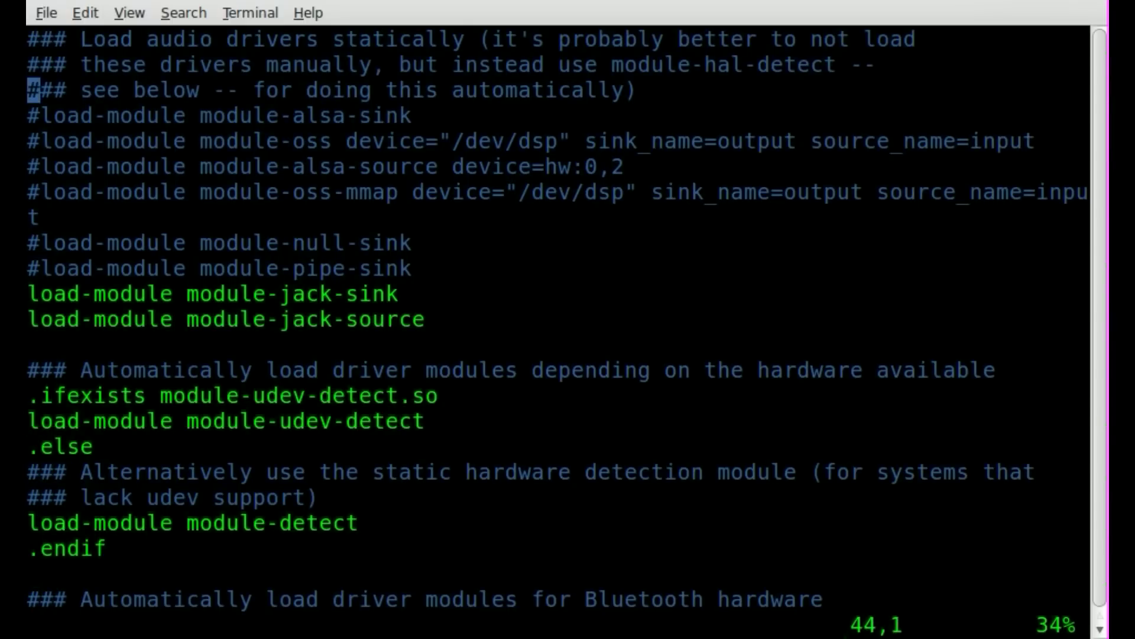
key(Up)
key(Down)
key(Right)
key(Right)
key(Right)
key(Right)
key(Right)
key(Right)
key(Right)
key(Right)
key(Right)
key(Right)
key(Right)
key(Right)
key(Right)
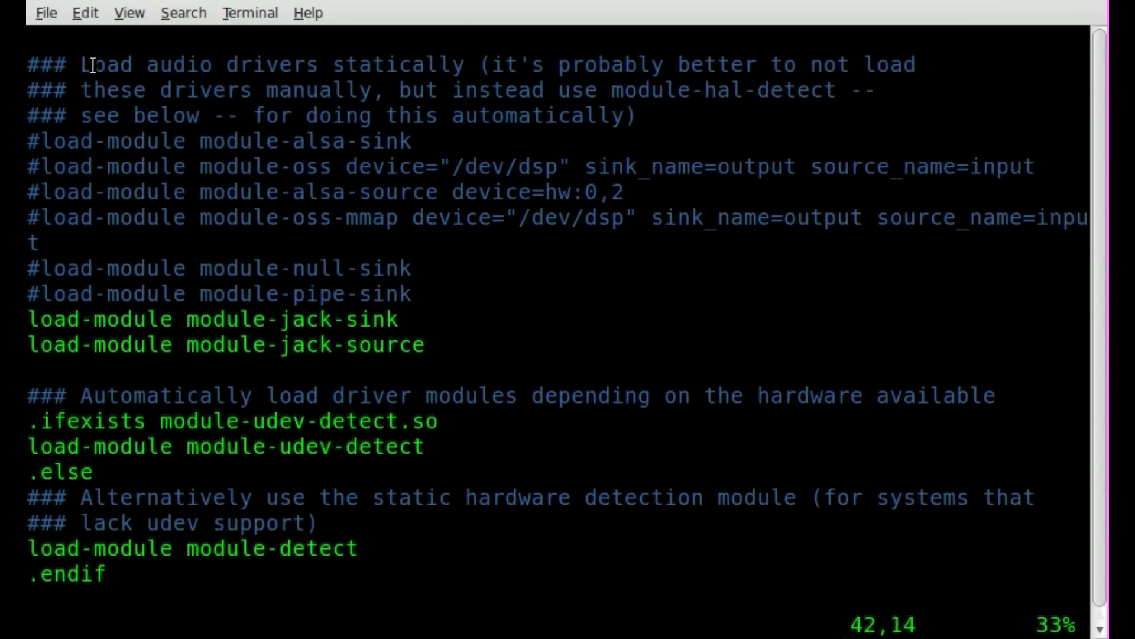
Step: Highlight the static driver heading, the commented load-module lines and the module-jack-sink and module-jack-source lines, and quit vim without changes
drag(82, 65, 938, 62)
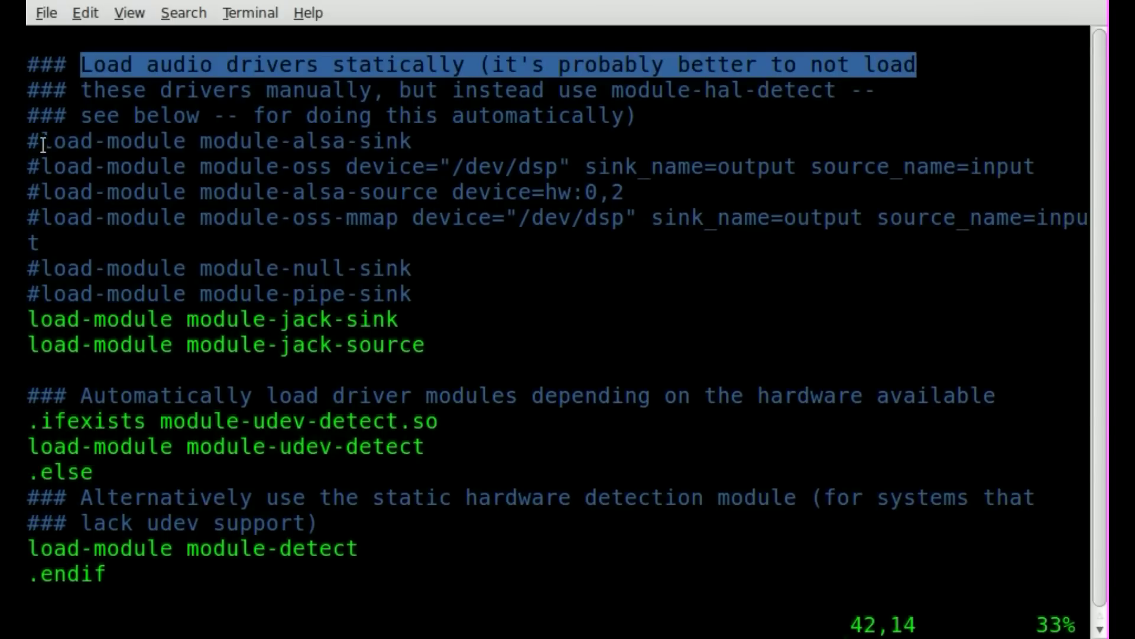
drag(33, 140, 426, 294)
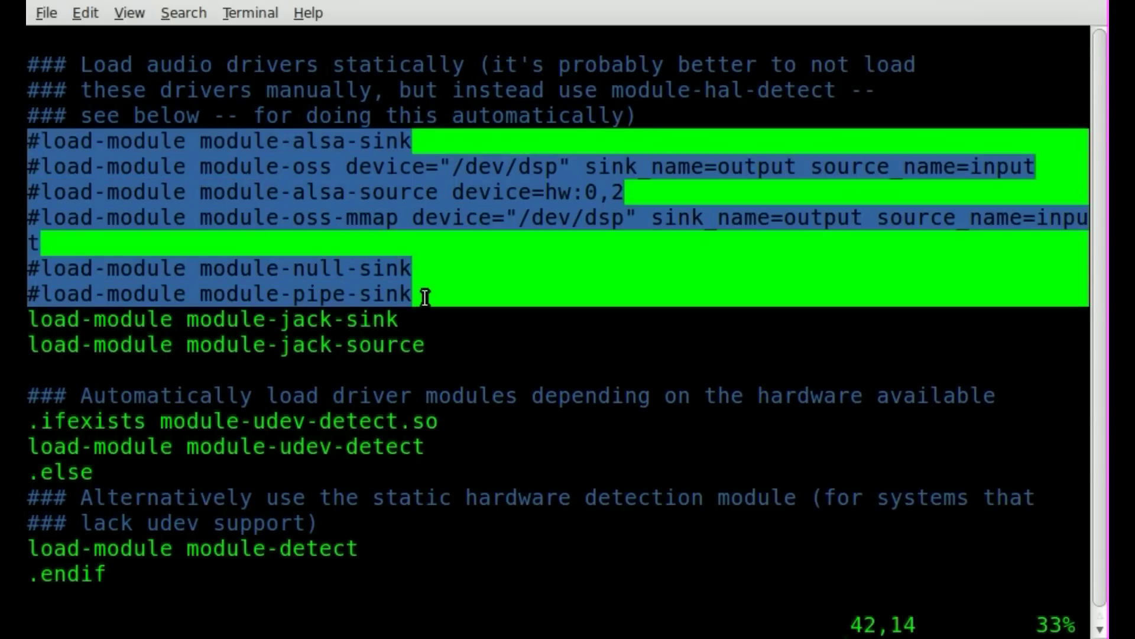
click(201, 322)
drag(31, 319, 432, 348)
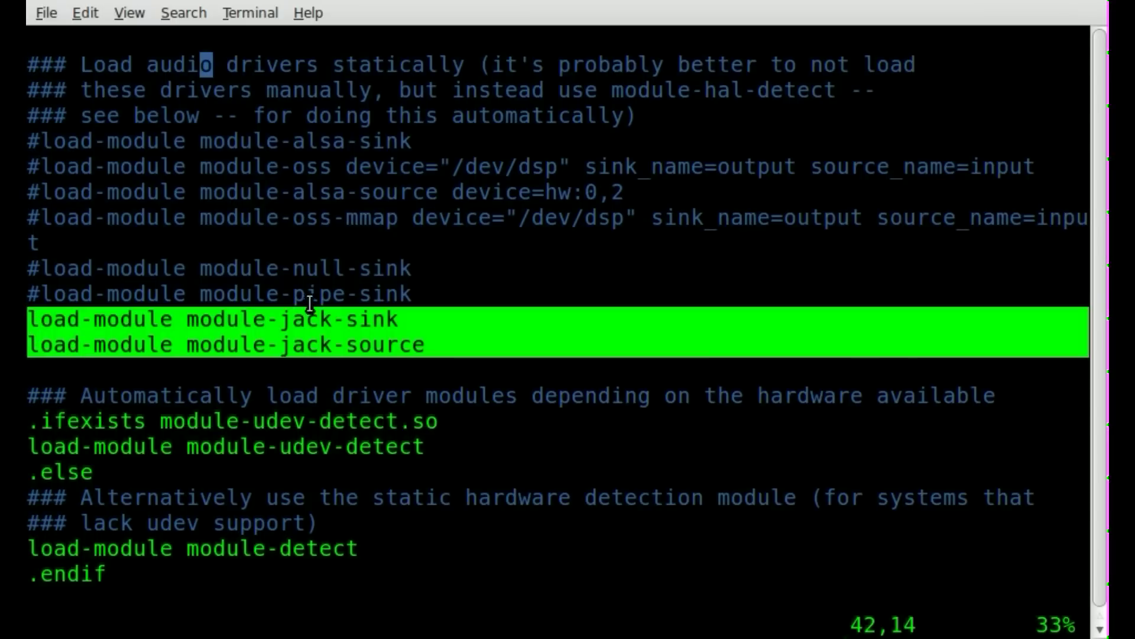
click(469, 257)
text(:q)
key(Return)
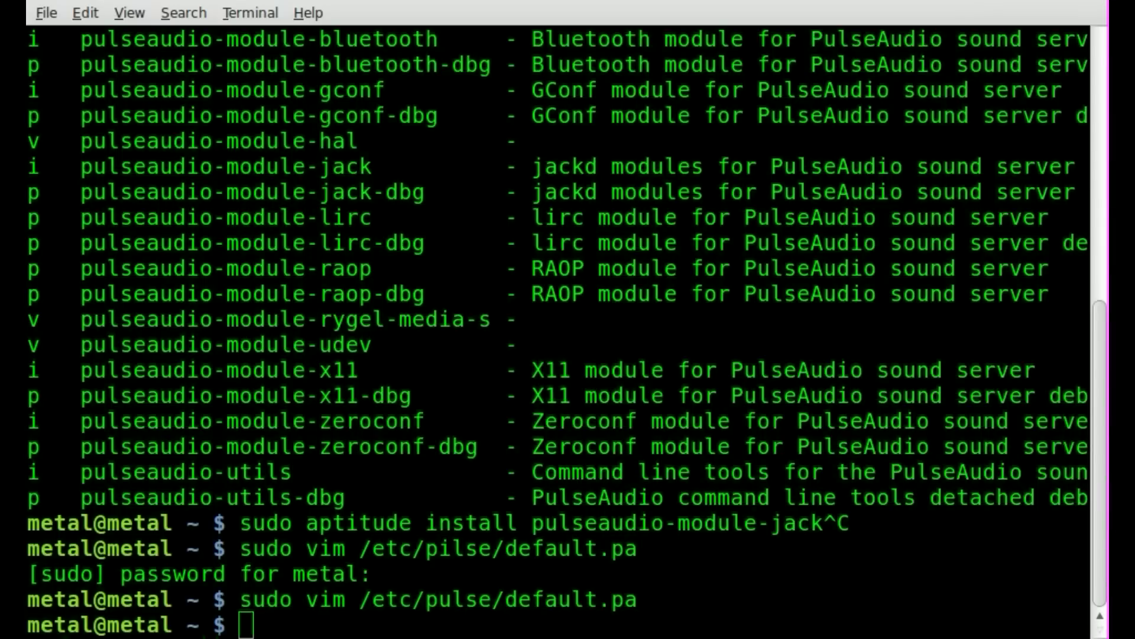
Step: Review the input, hardware and output devices in Sound Preferences, checking for the JACK source and JACK sink
drag(1134, 245, 439, 52)
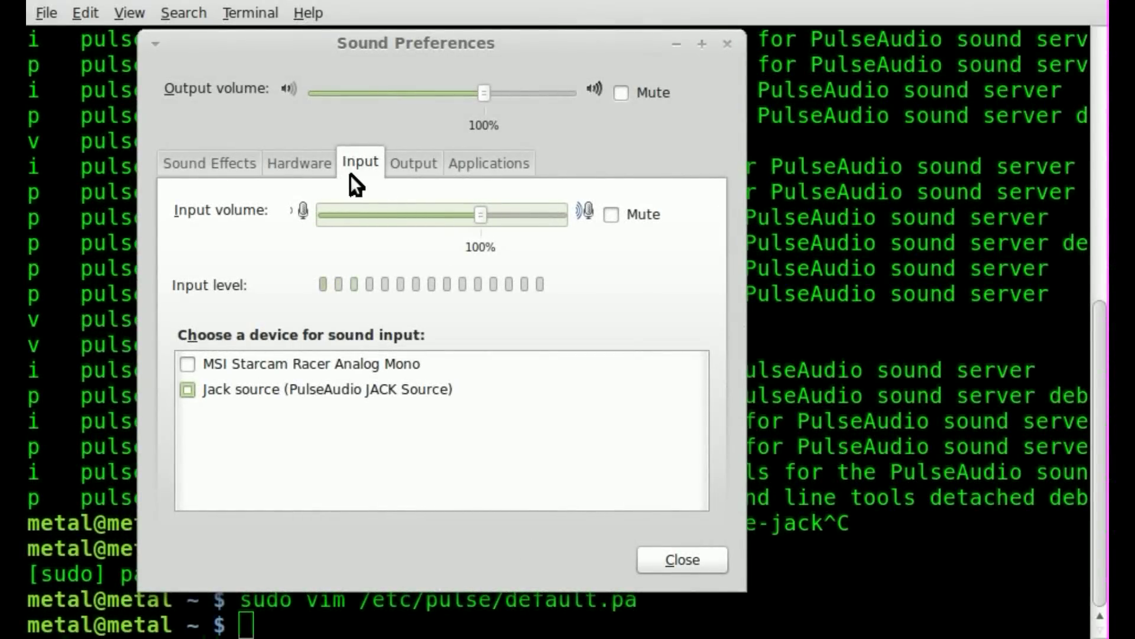
click(278, 361)
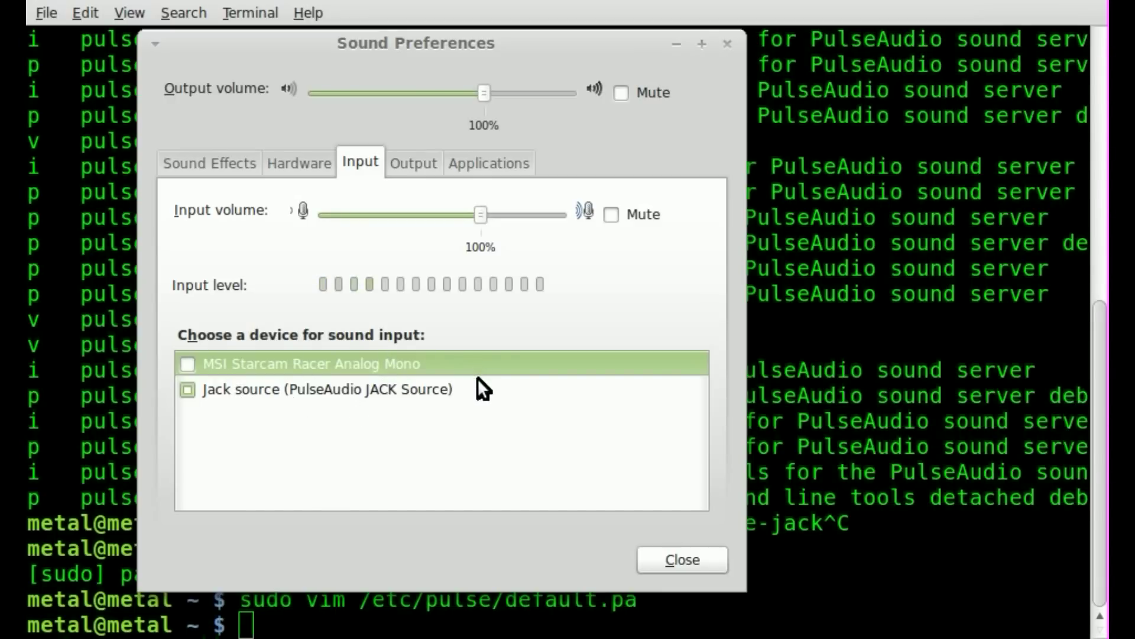
click(304, 166)
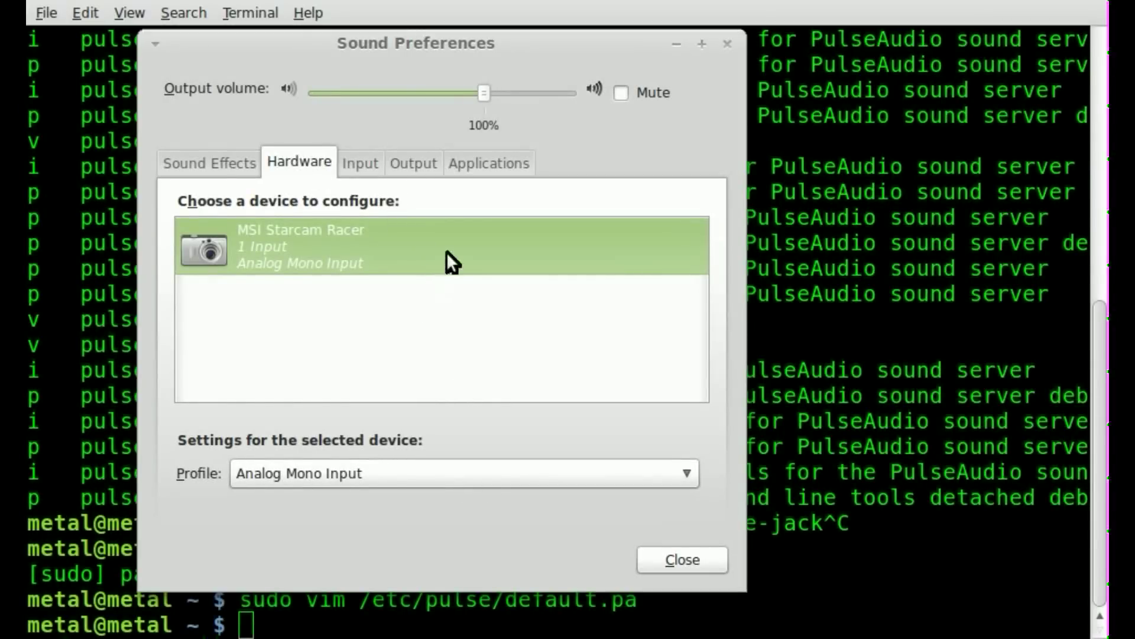
click(428, 162)
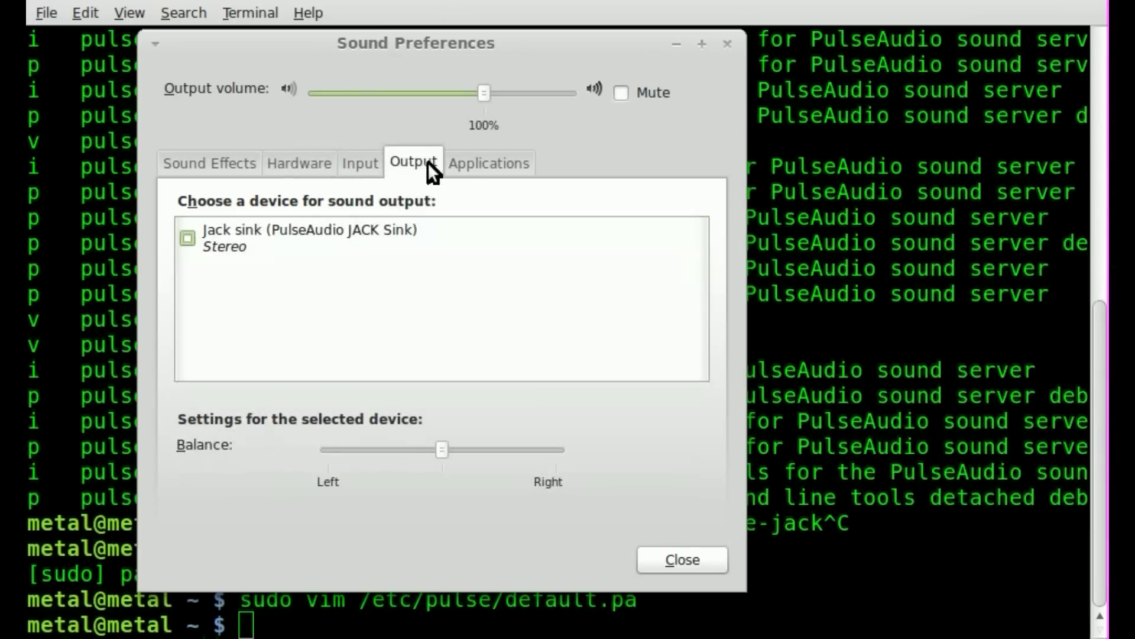
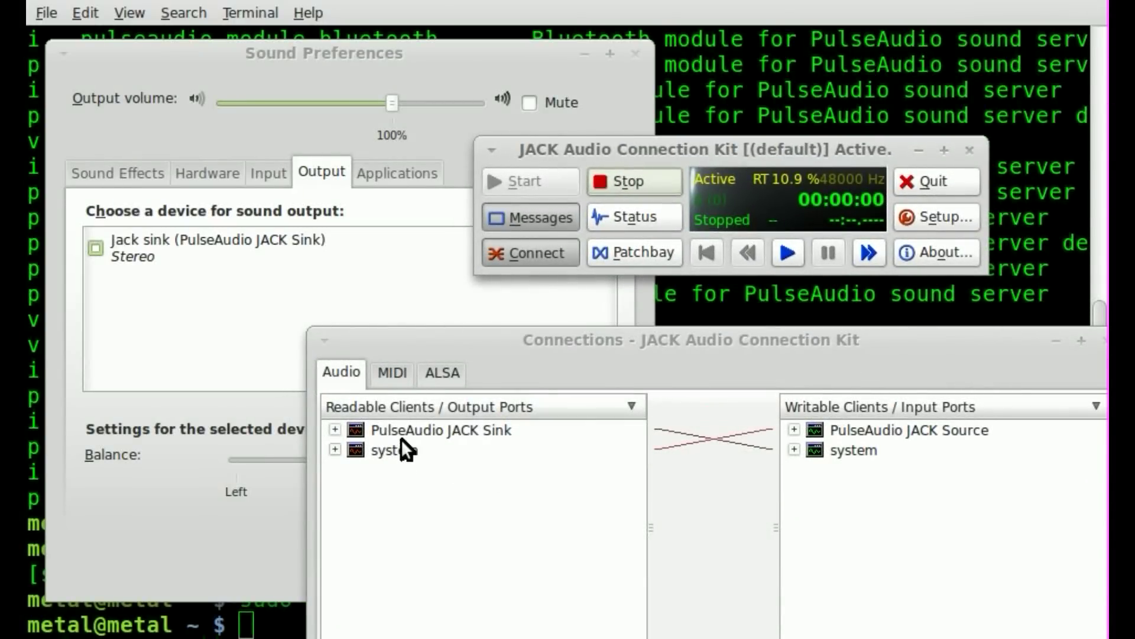
Step: Expand the system and PulseAudio JACK Sink clients among the readable output ports in the JACK connections
click(334, 451)
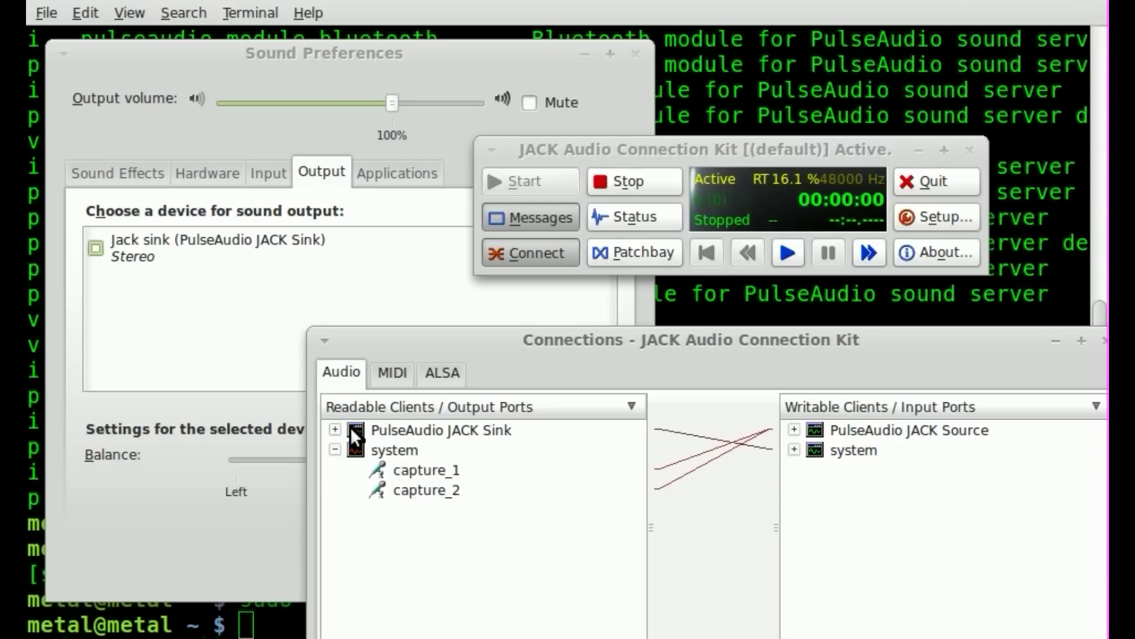
click(332, 427)
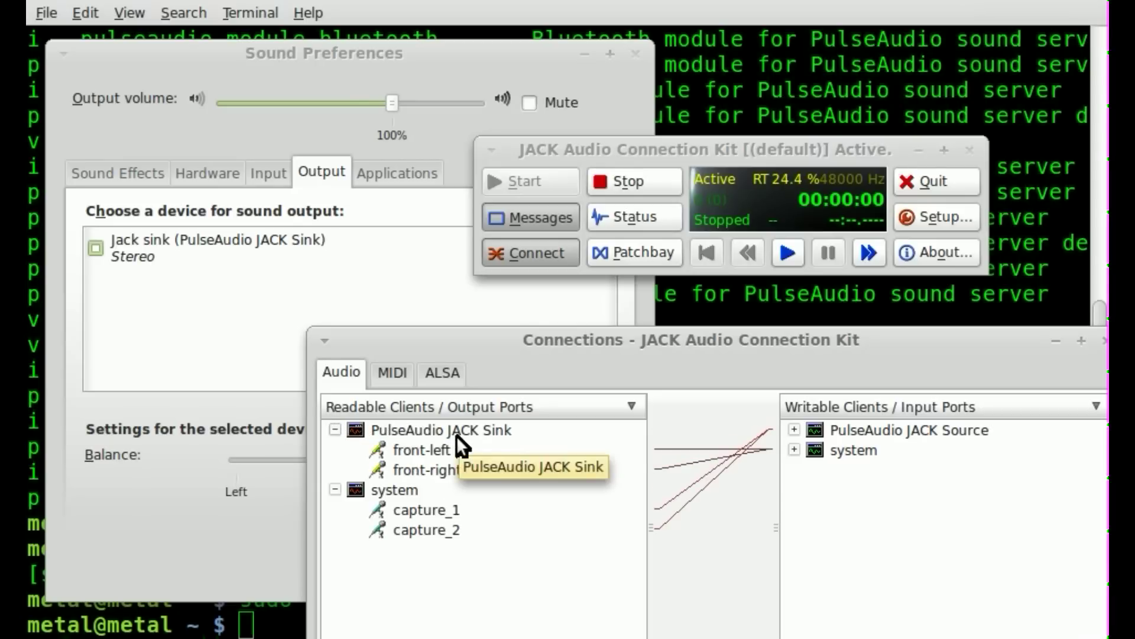
Step: Launch the ZynAddSubFX software synthesizer and bring its window into view over the JACK windows
key(super+space)
text(zyn)
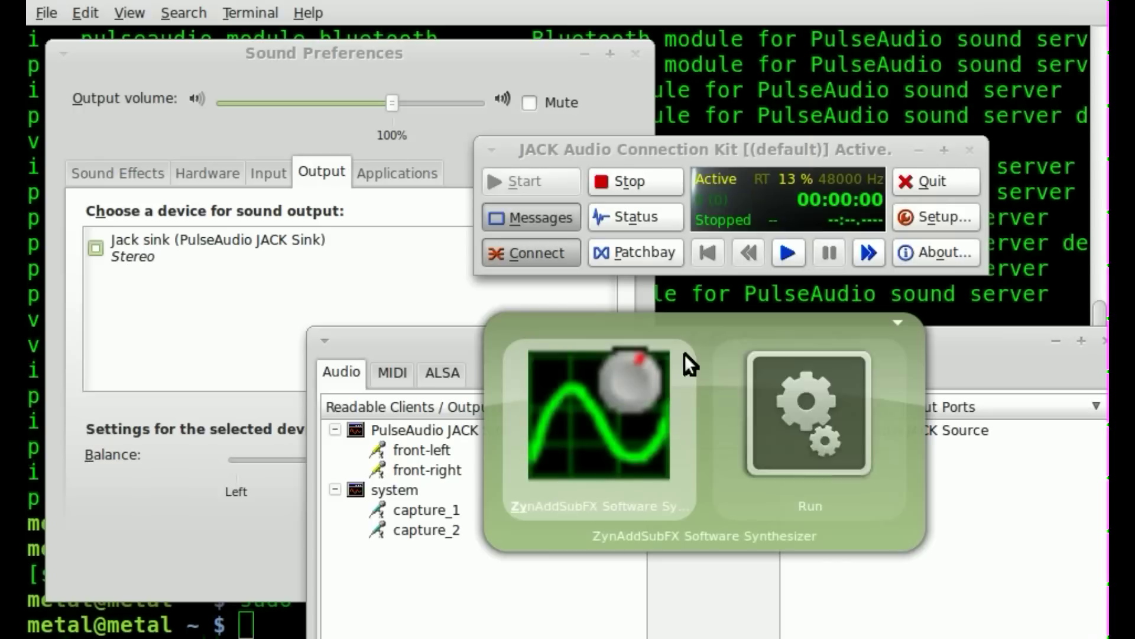
key(Return)
drag(1103, 528, 842, 270)
click(1054, 382)
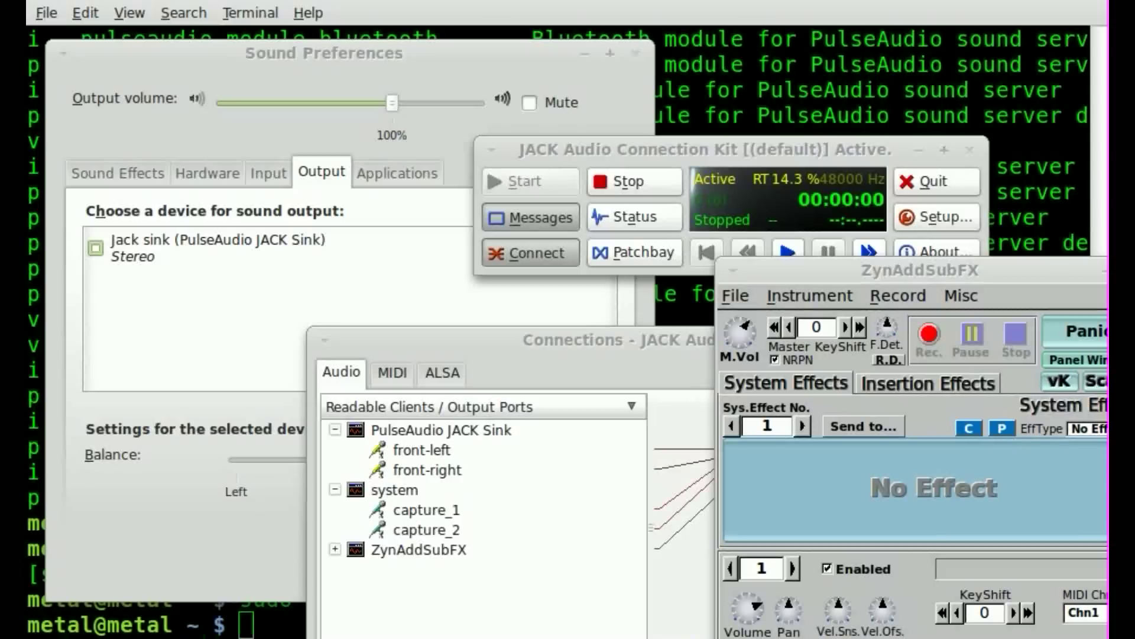
key(Escape)
Step: Connect ZynAddSubFX to PulseAudio JACK Source in the JACK audio connections and expand the source's input ports
click(647, 340)
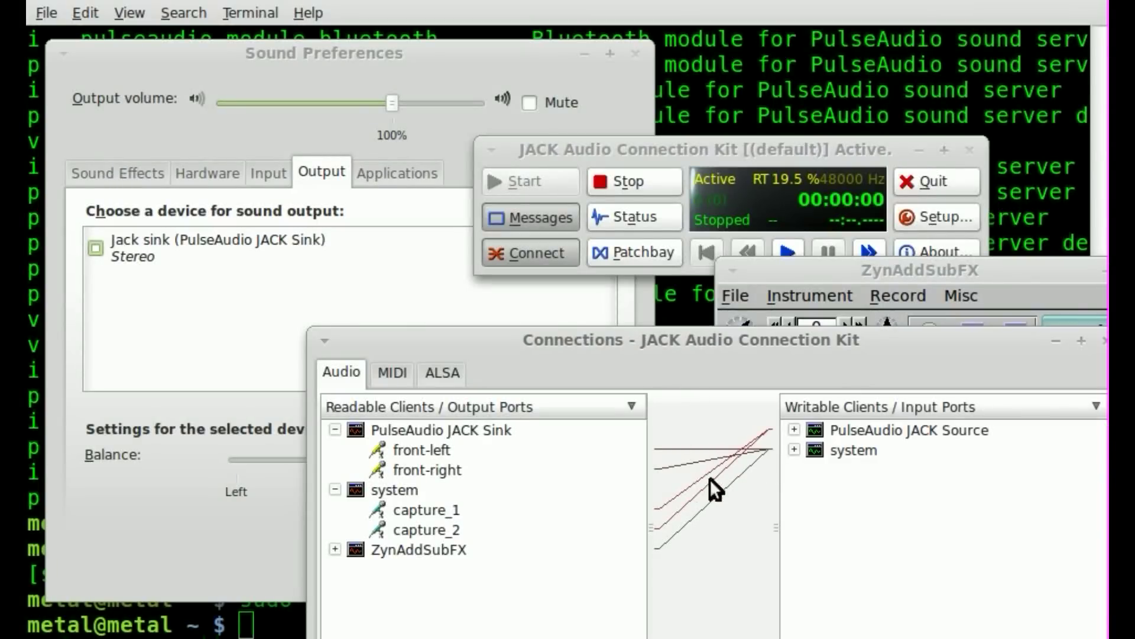
click(860, 427)
click(462, 547)
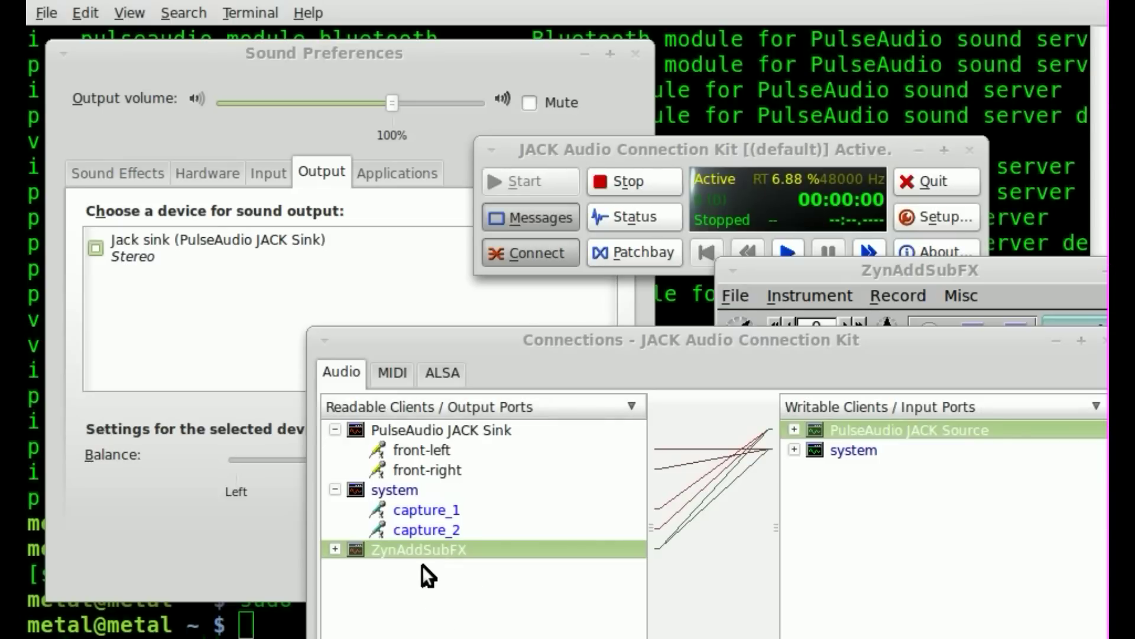
click(794, 449)
click(795, 449)
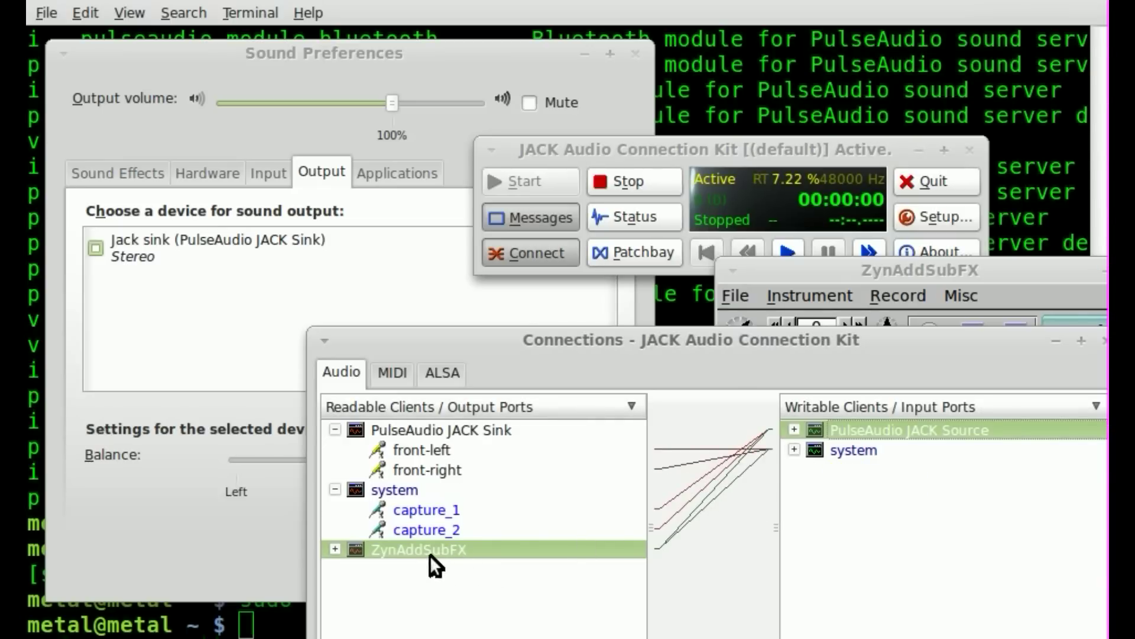
click(793, 430)
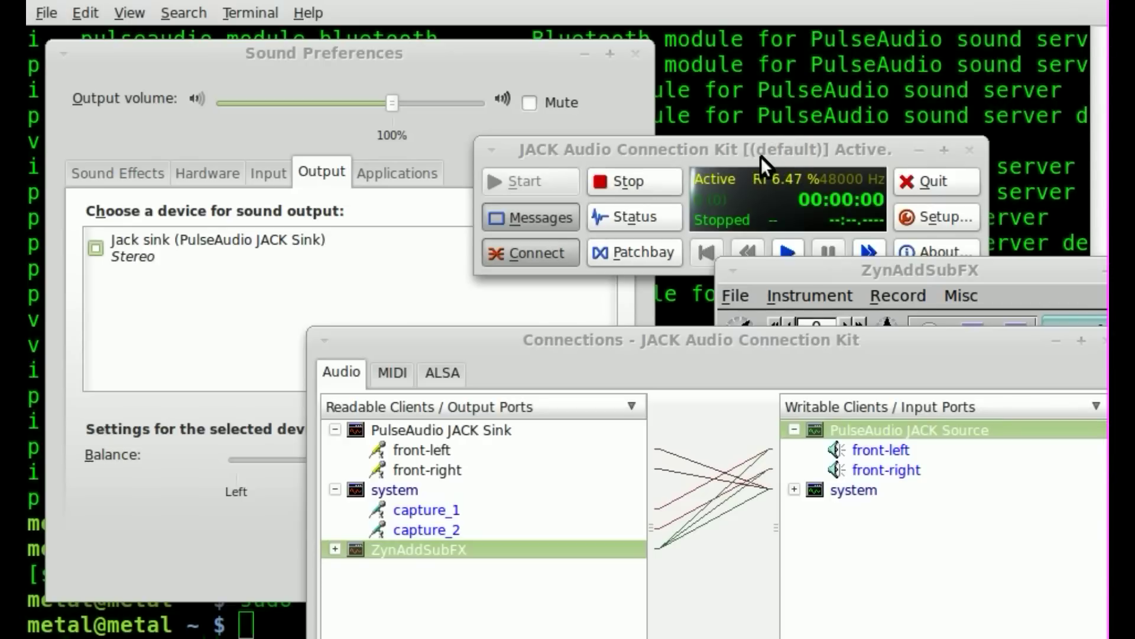
Step: Launch the Rakarrack guitar effects processor and bring the JACK Connections window to the front
key(ctrl+space)
text(rak)
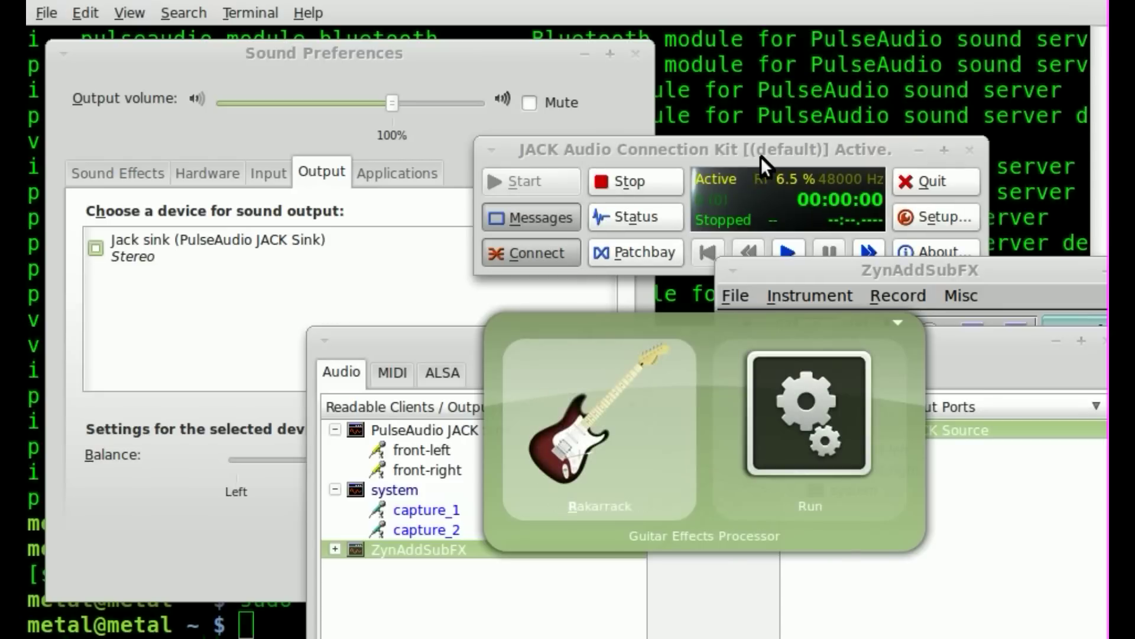
key(Return)
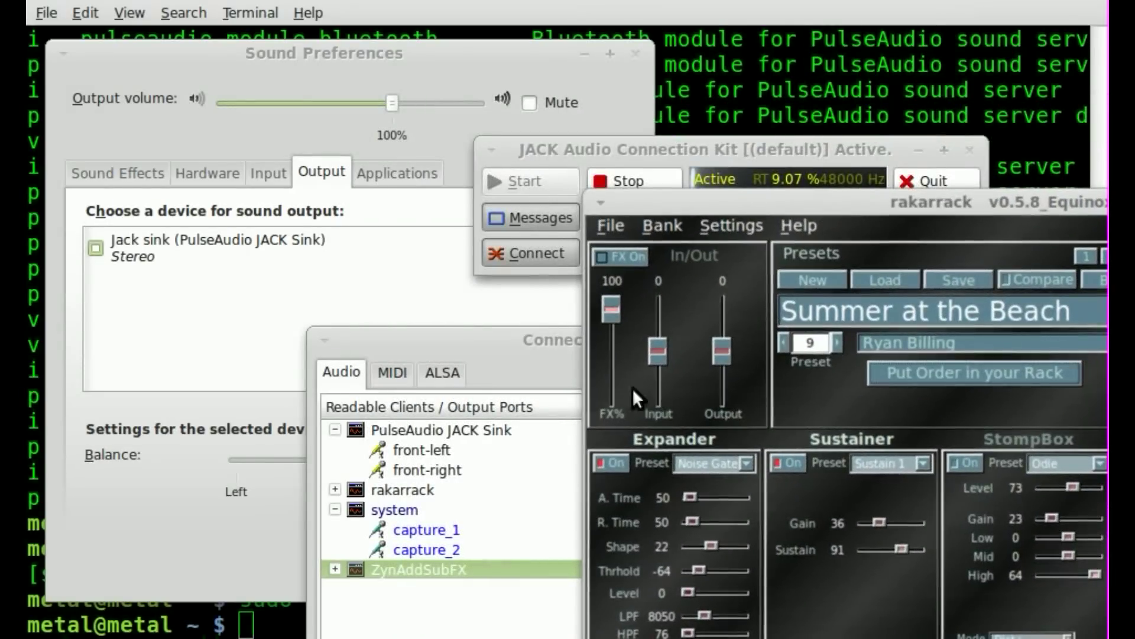
click(542, 336)
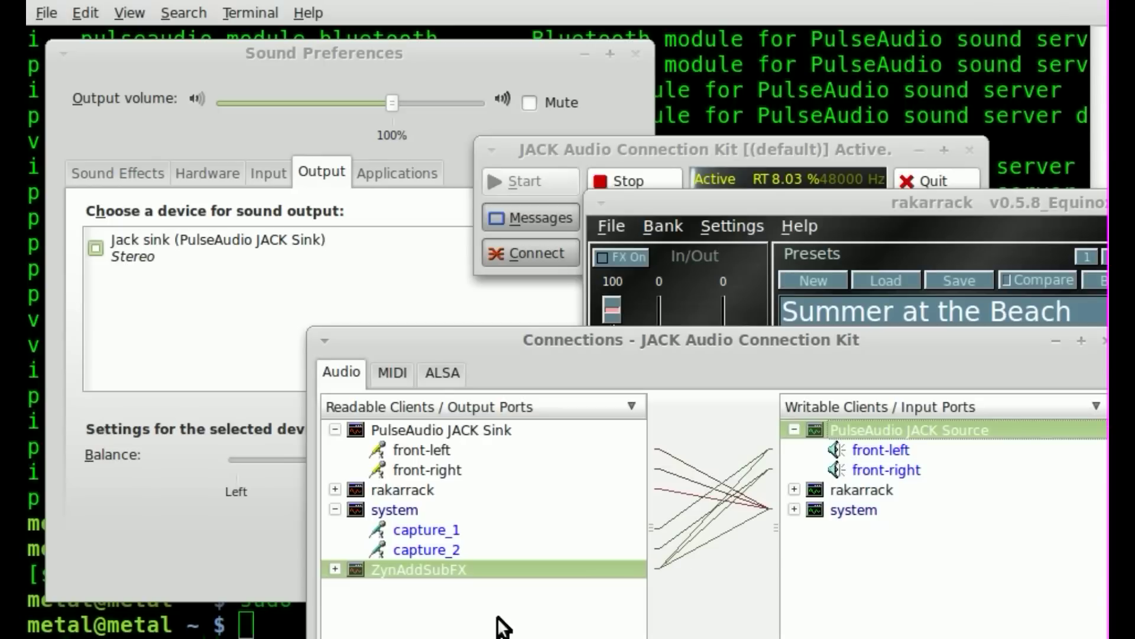
Step: Connect ZynAddSubFX to the rakarrack input and the rakarrack output to PulseAudio JACK Source in the JACK audio connections
click(866, 492)
key(alt+c)
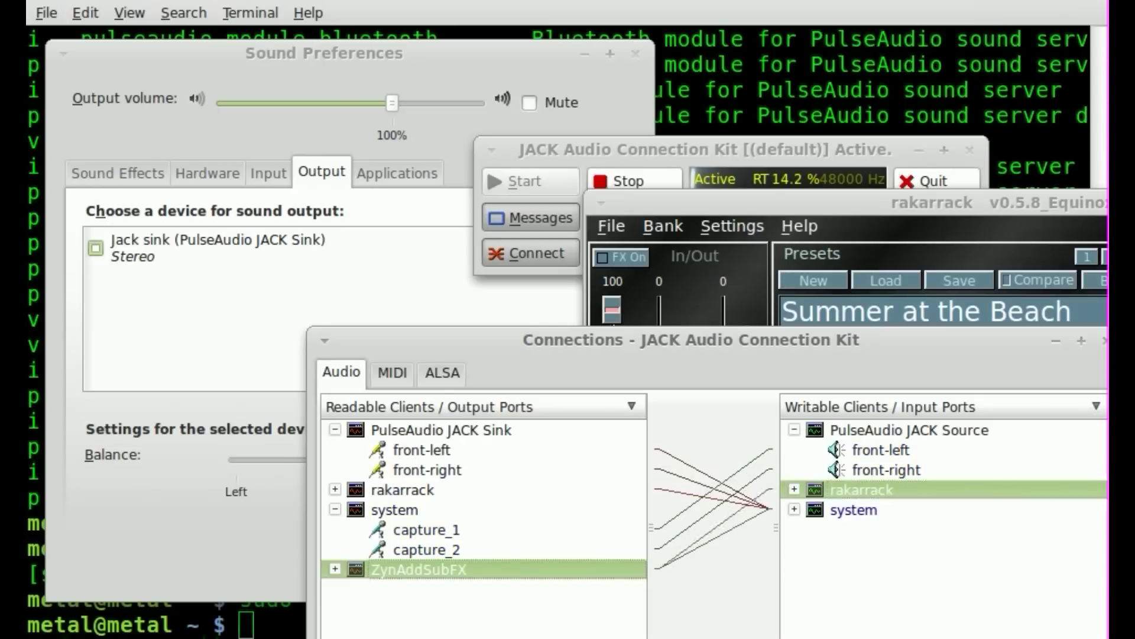
click(433, 490)
click(893, 432)
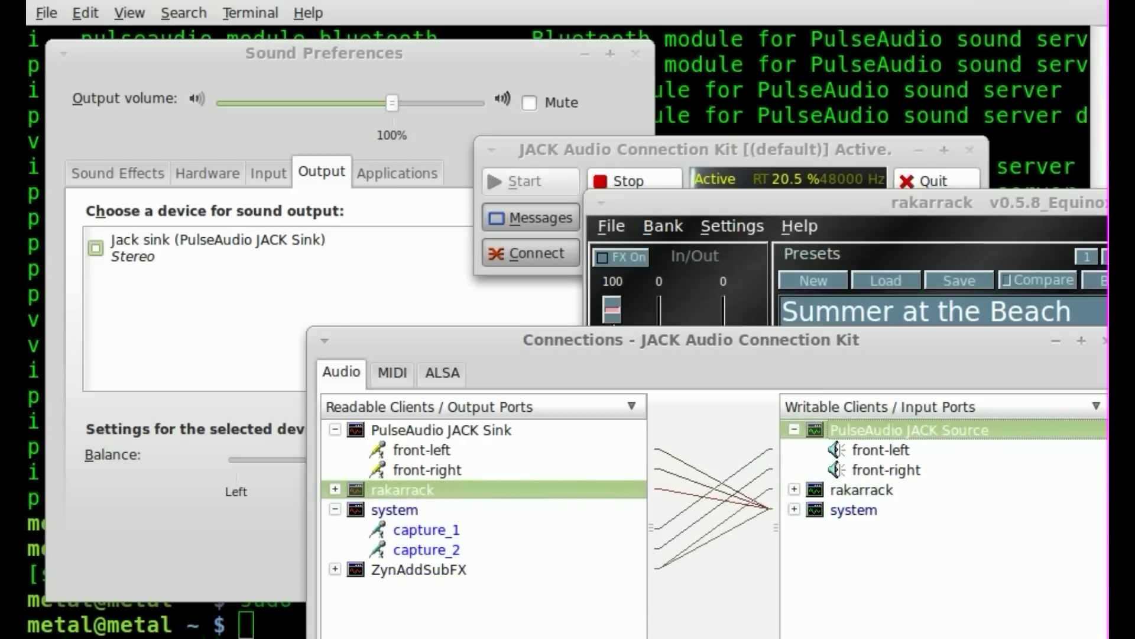
key(alt+c)
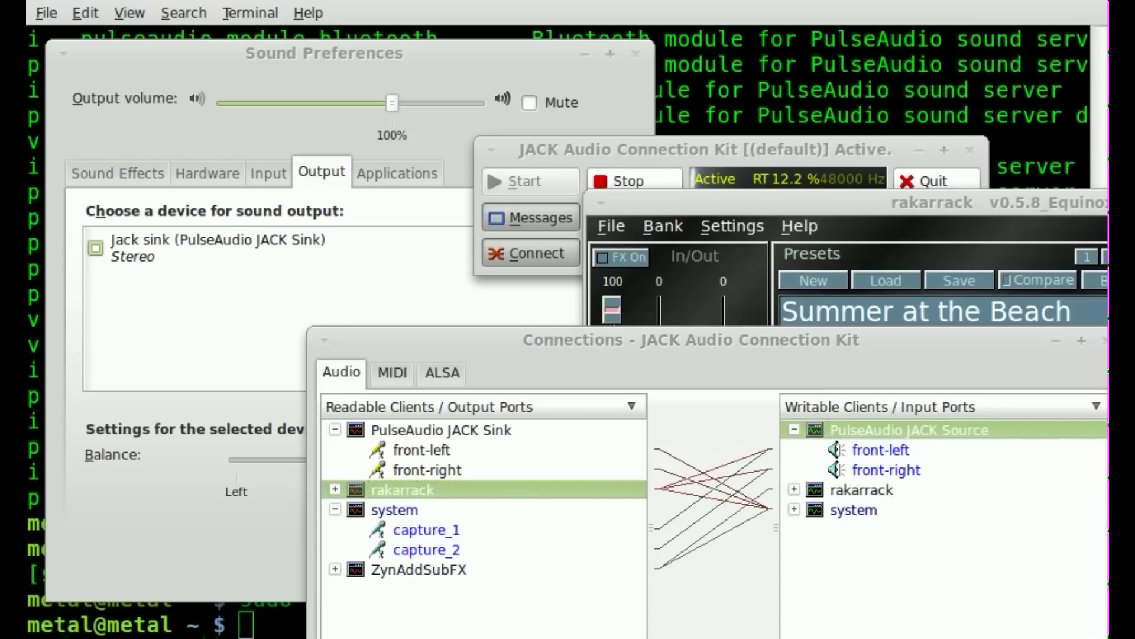
Step: Switch on rakarrack's effects and step through the presets up to 16, Metal Amp, settling on preset 14, Rock Amp
click(954, 200)
click(600, 257)
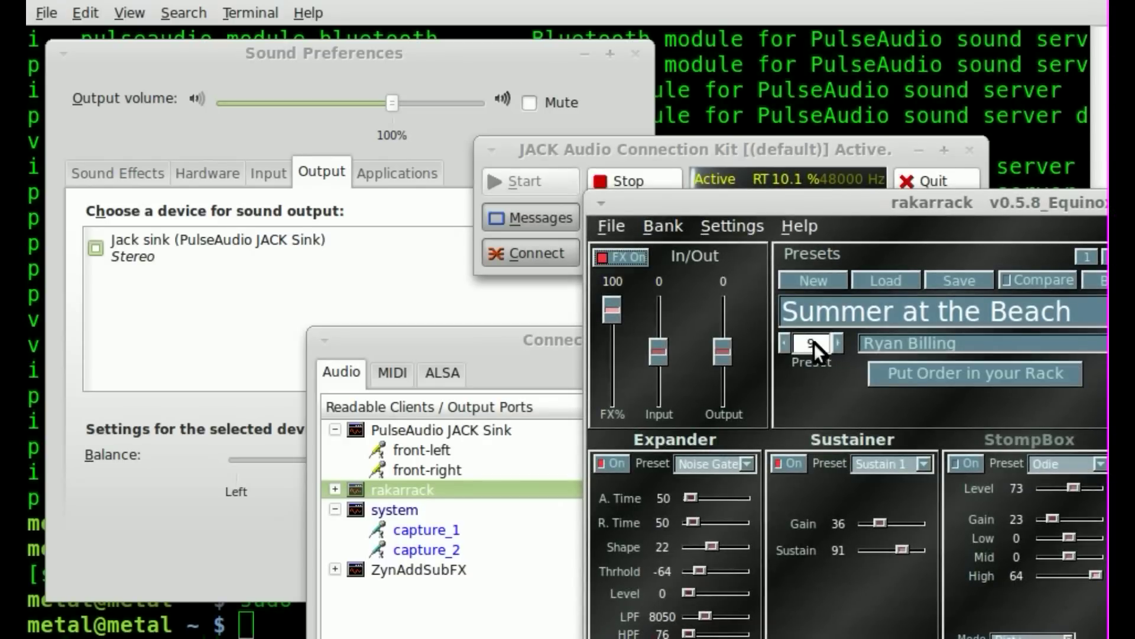
click(837, 347)
click(837, 346)
click(836, 347)
click(837, 346)
click(837, 346)
click(837, 346)
click(837, 346)
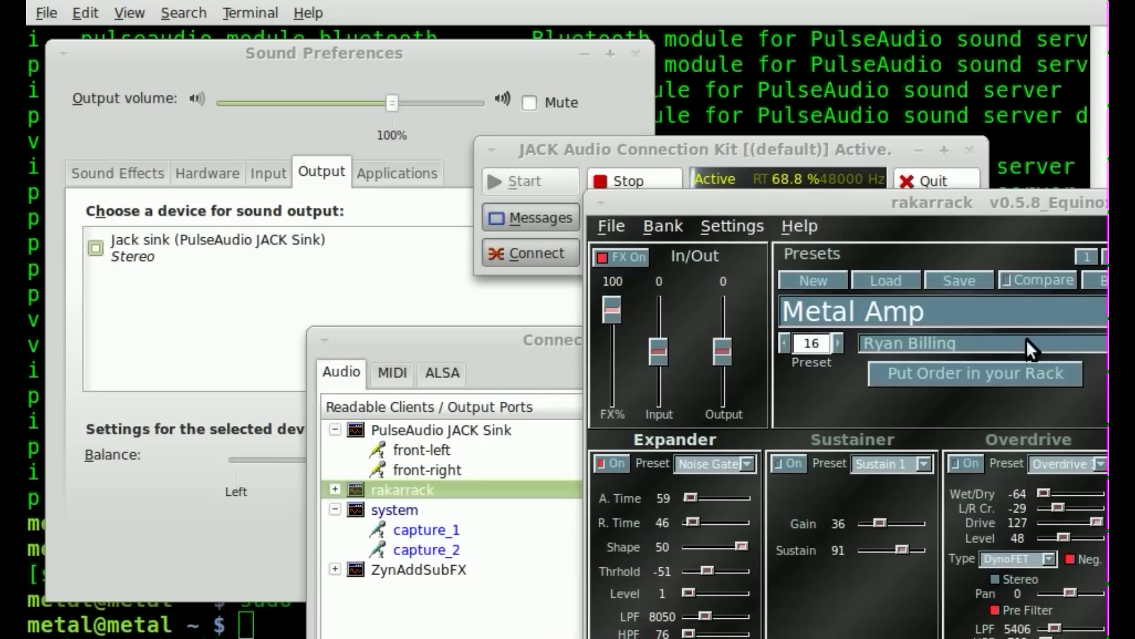
click(787, 345)
click(786, 345)
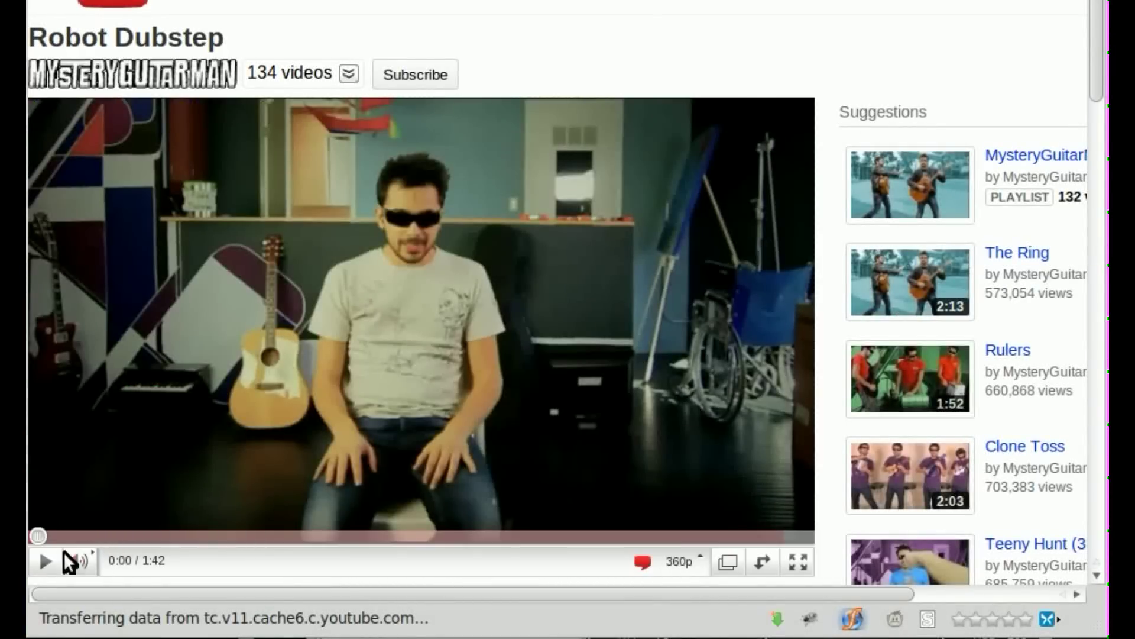
Step: Play the Robot Dubstep video in the browser and connect PulseAudio JACK Sink to PulseAudio JACK Source
click(48, 561)
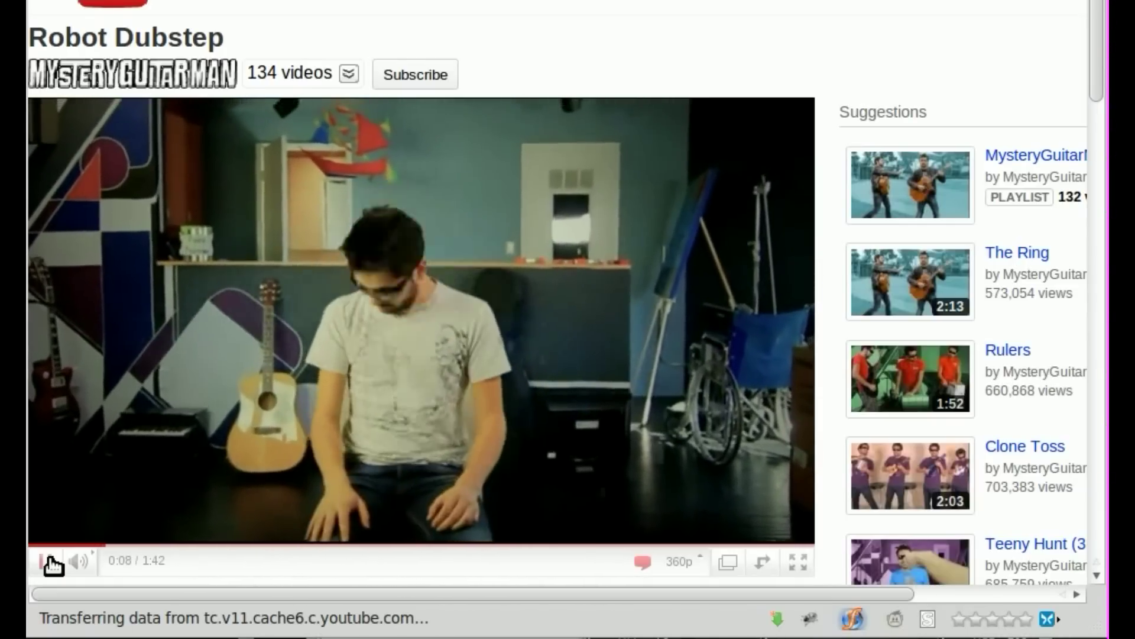
click(413, 636)
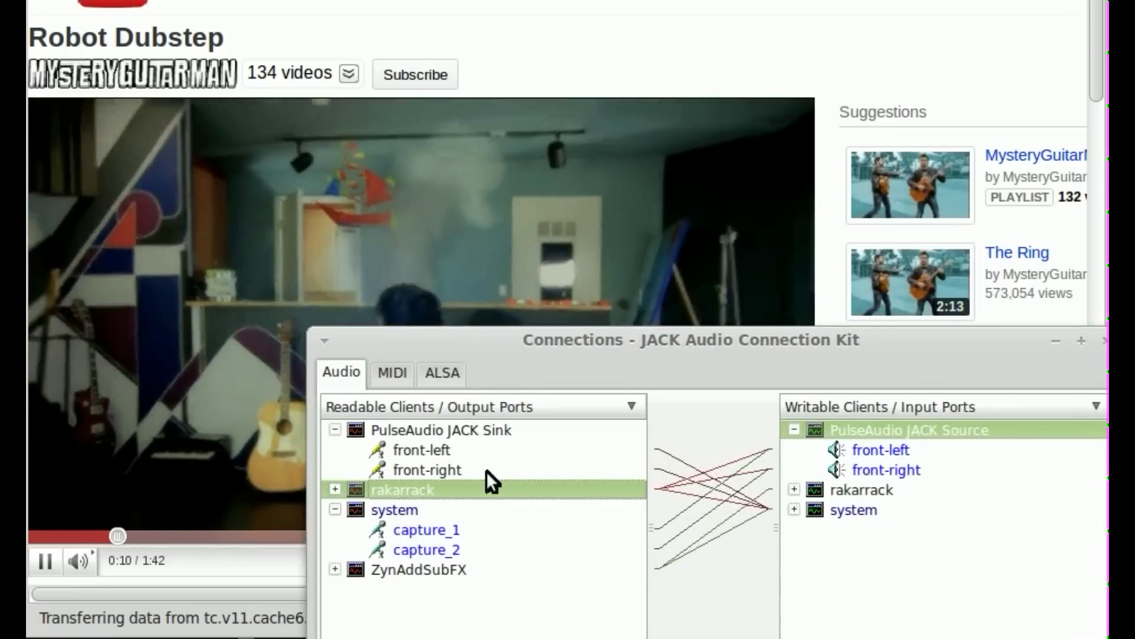
click(480, 427)
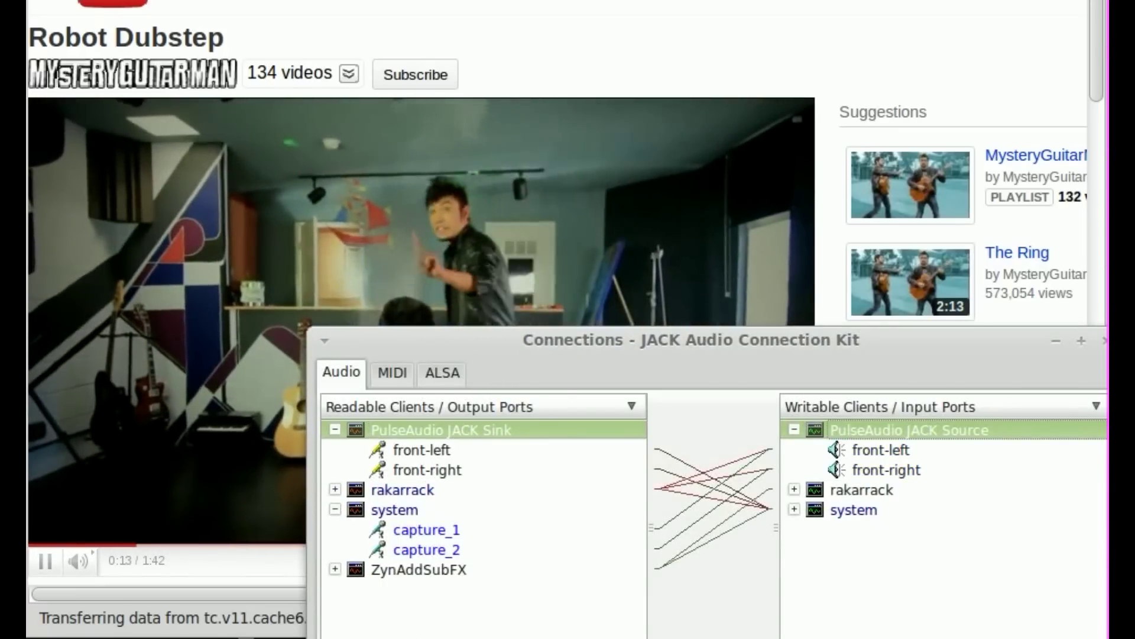
key(alt+c)
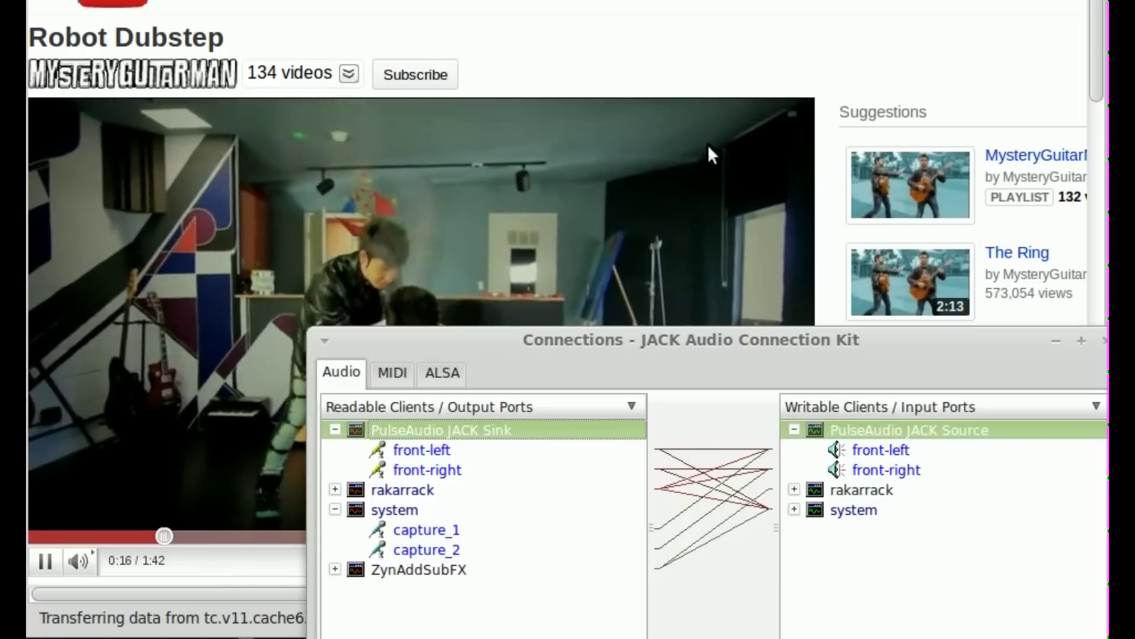
Step: Lower the browser's plugin-container application volume to about half in Sound Preferences and move that window out of the way
click(745, 68)
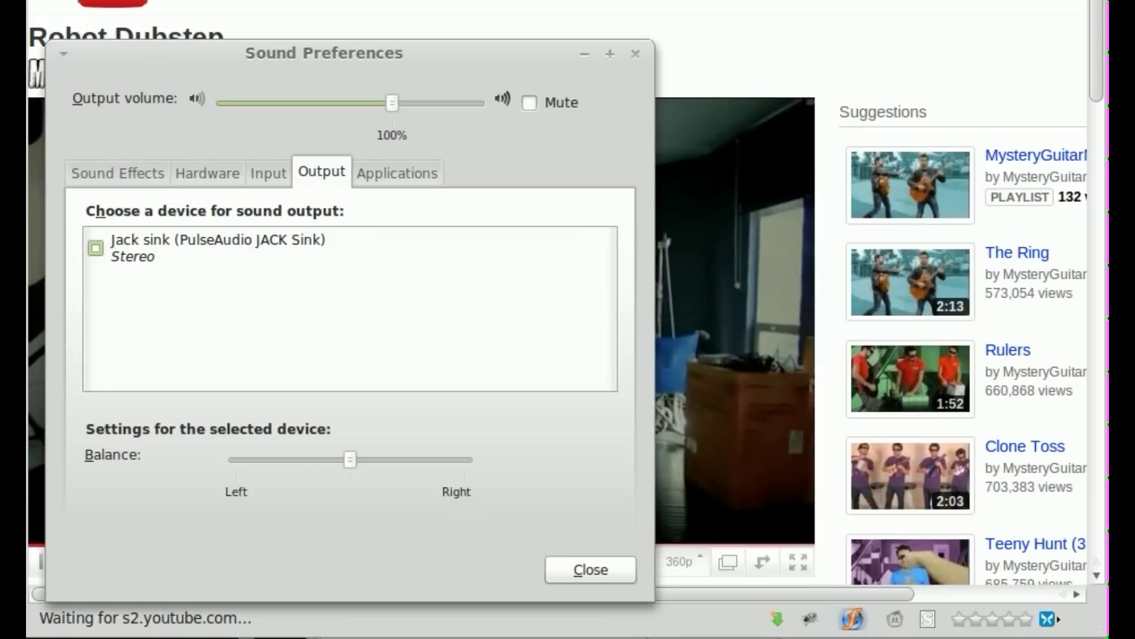
click(390, 177)
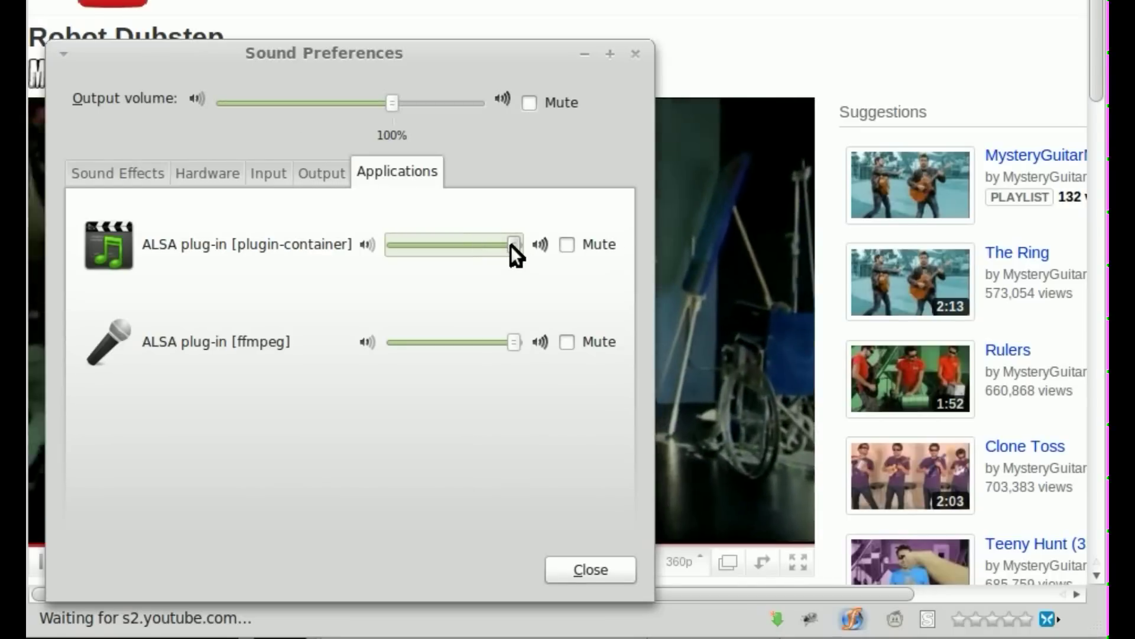
drag(510, 245, 451, 245)
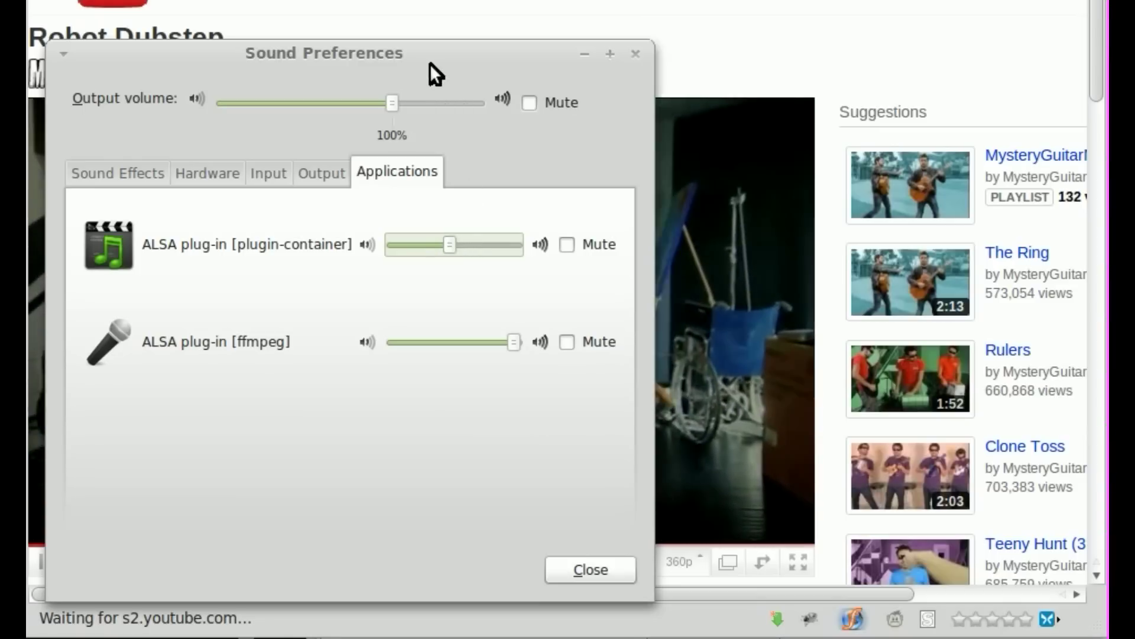
drag(426, 54, 1130, 249)
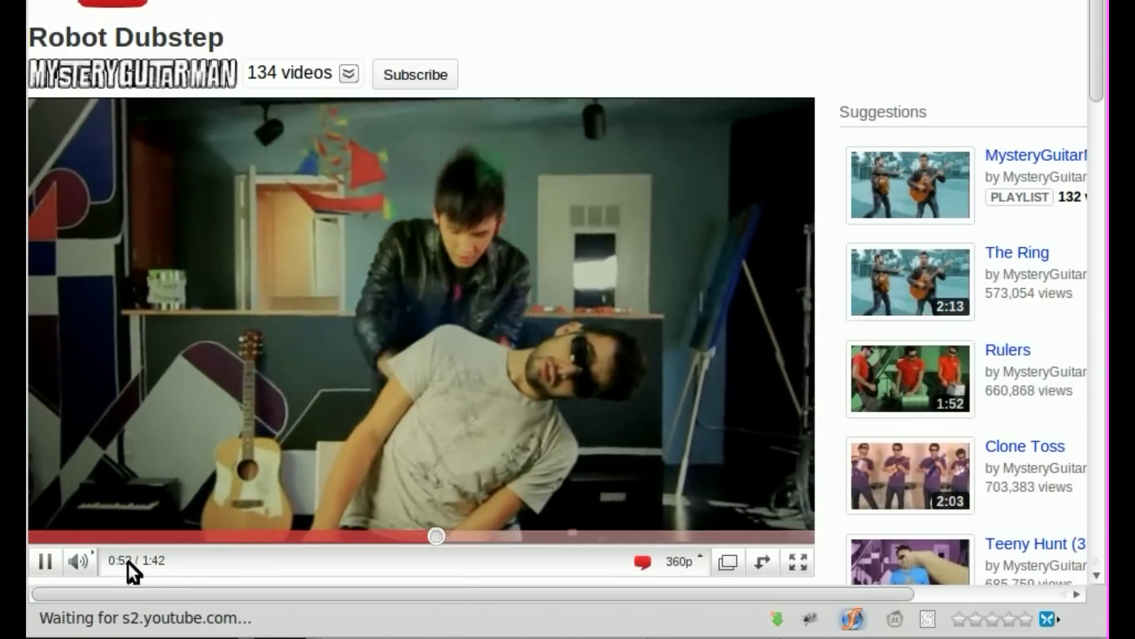
Step: Pause the Robot Dubstep video and rewind it to about 0:06
click(52, 567)
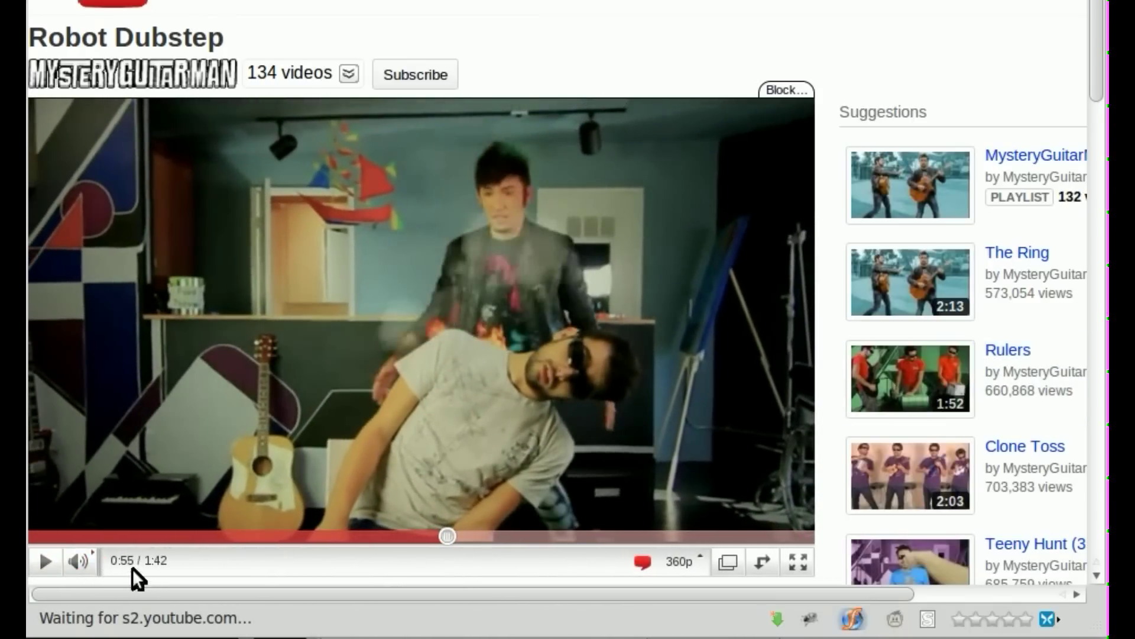
click(92, 540)
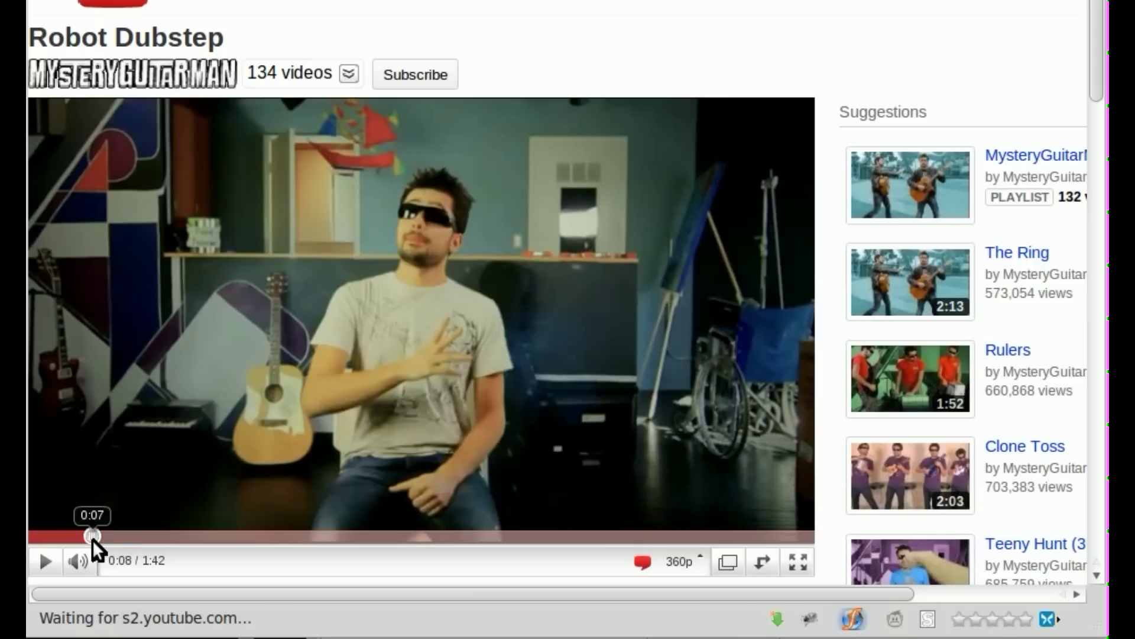
click(51, 542)
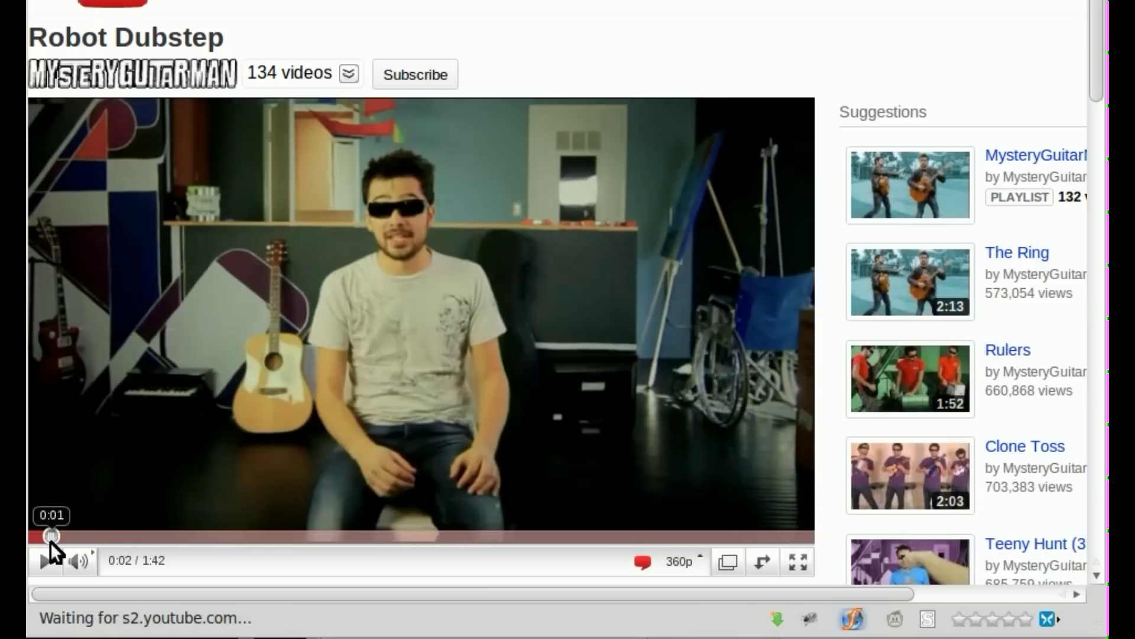
drag(51, 542, 72, 543)
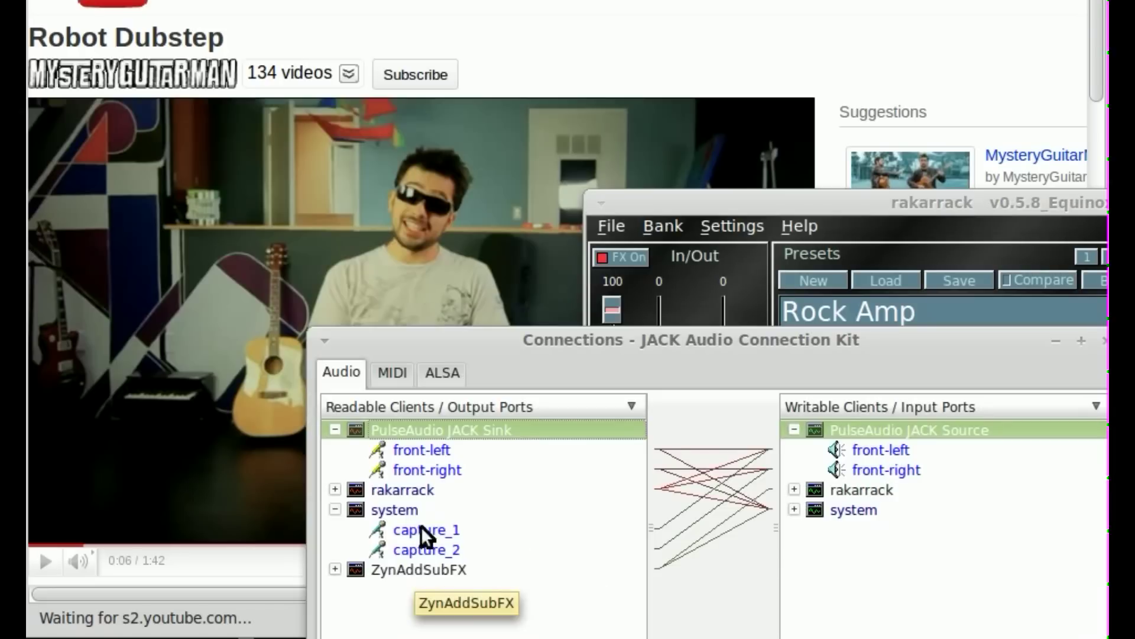
Step: Connect PulseAudio JACK Sink to the rakarrack input and switch rakarrack's effects off
click(887, 489)
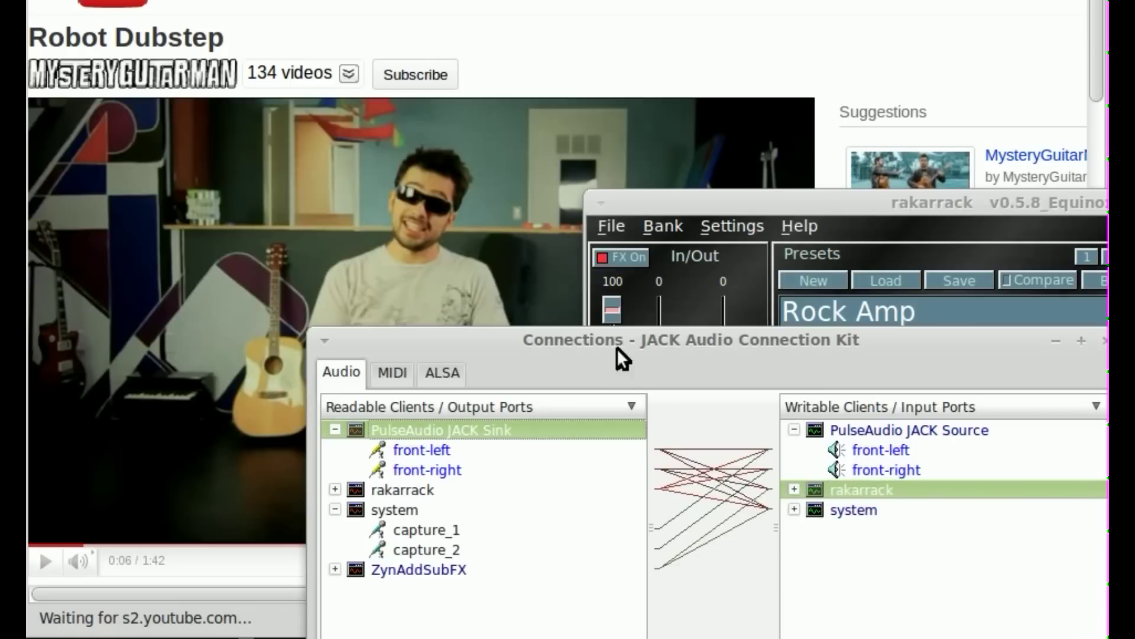
click(619, 264)
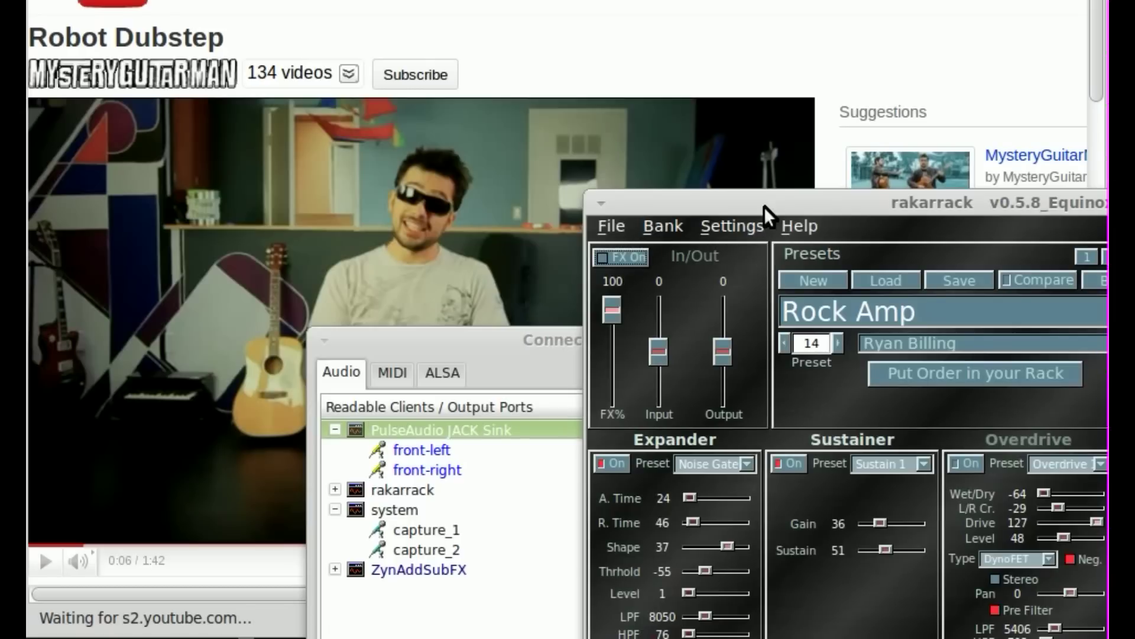
Step: Resume the video with rakarrack in view beside it and toggle the effects on and off for comparison, leaving them on
click(602, 33)
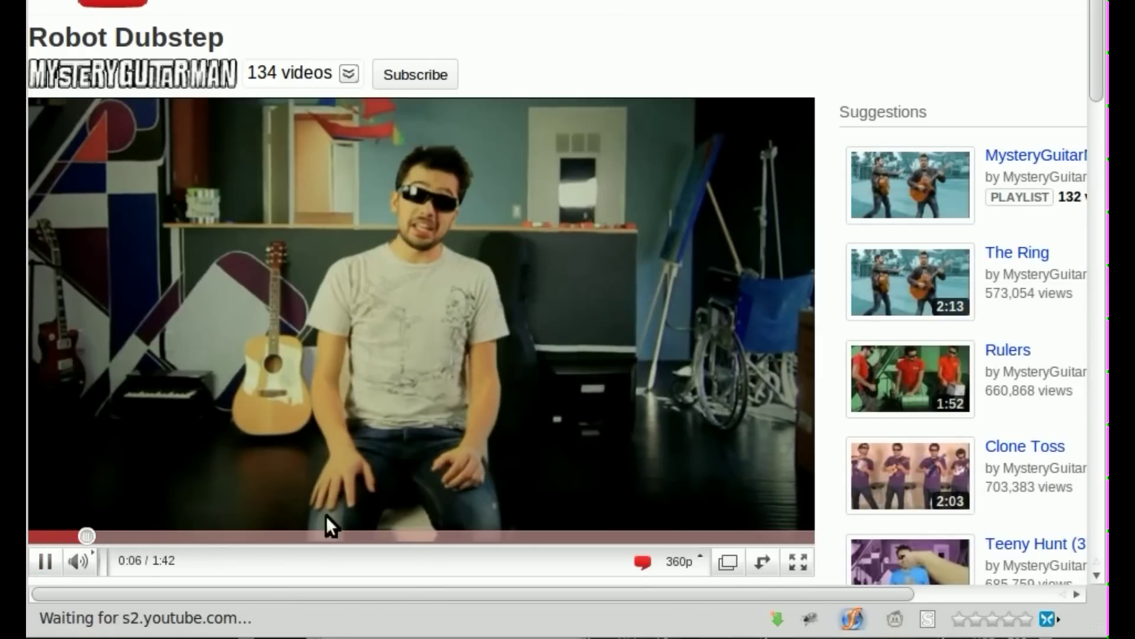
key(alt+Tab)
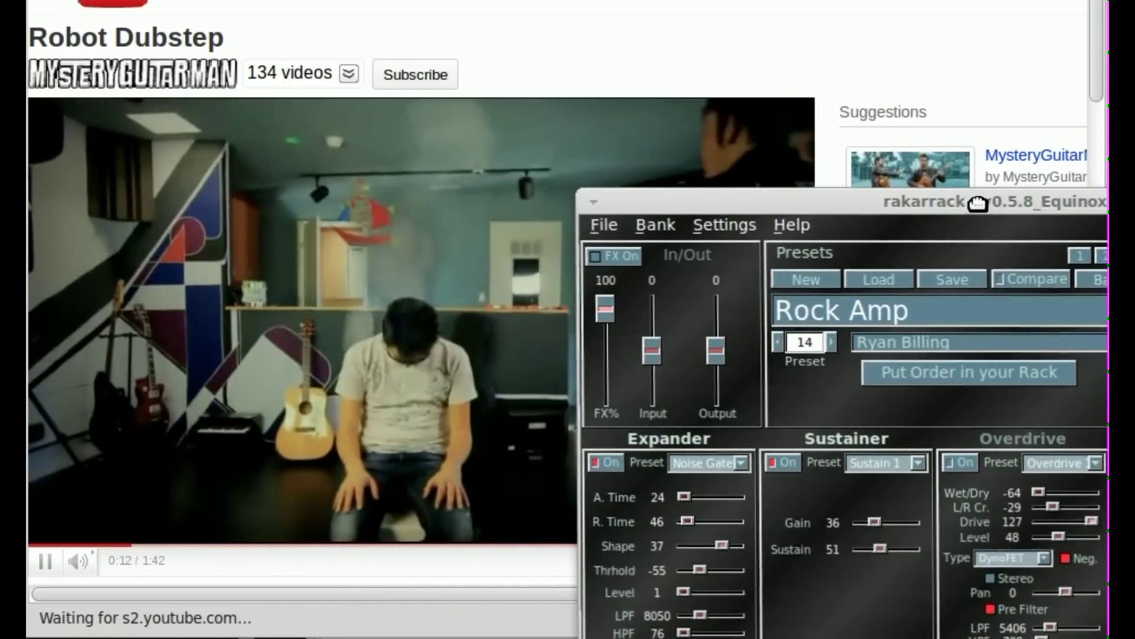
drag(988, 206, 948, 203)
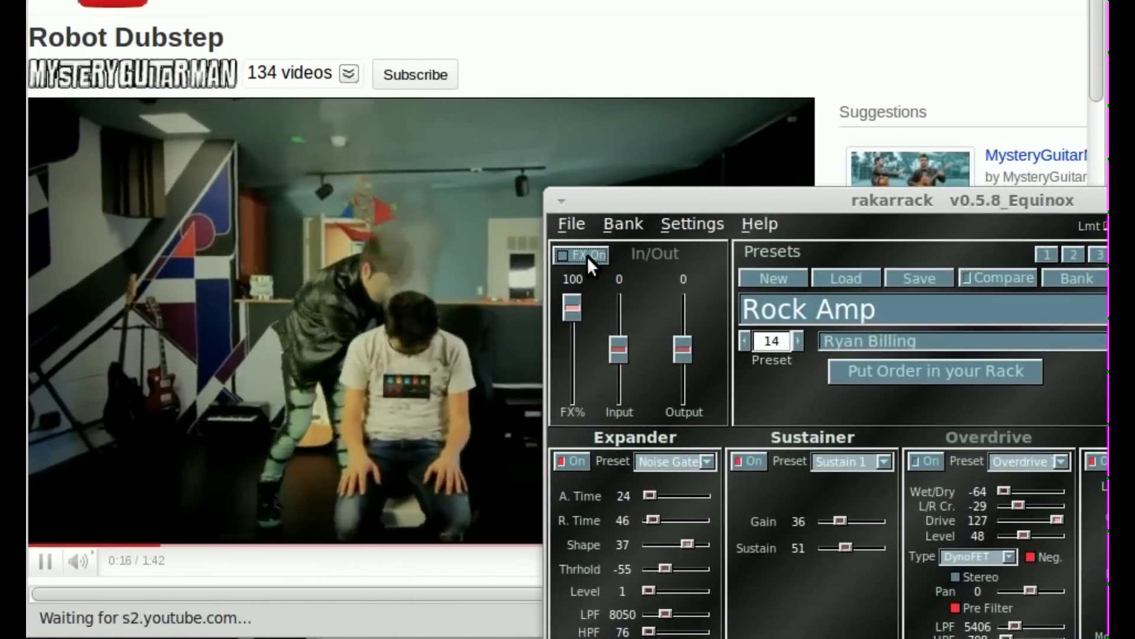
click(588, 256)
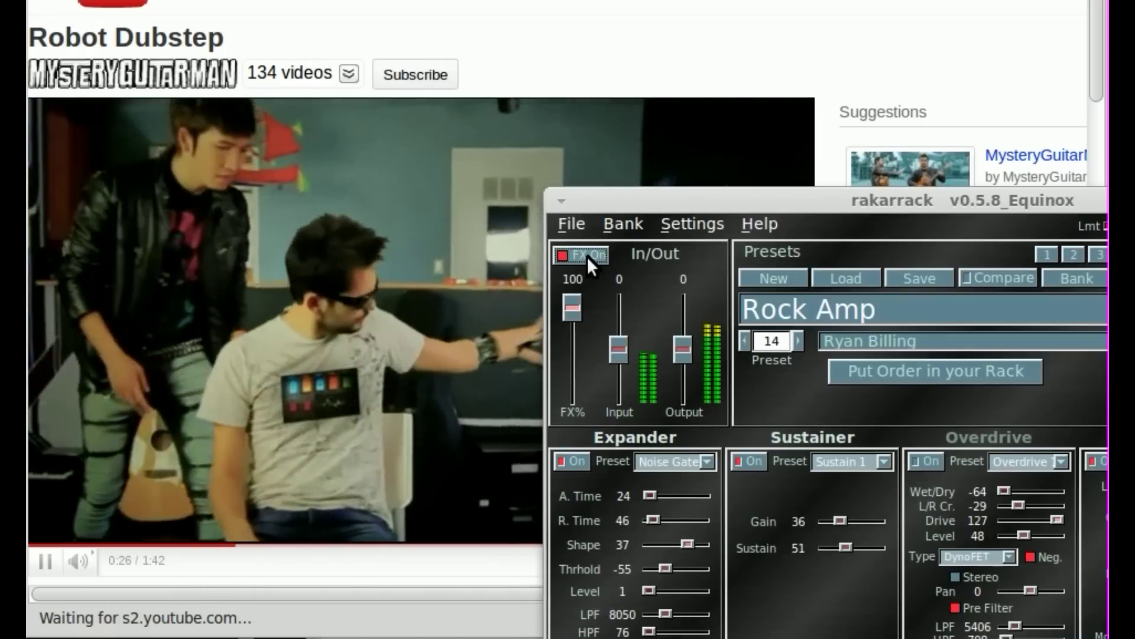
click(587, 257)
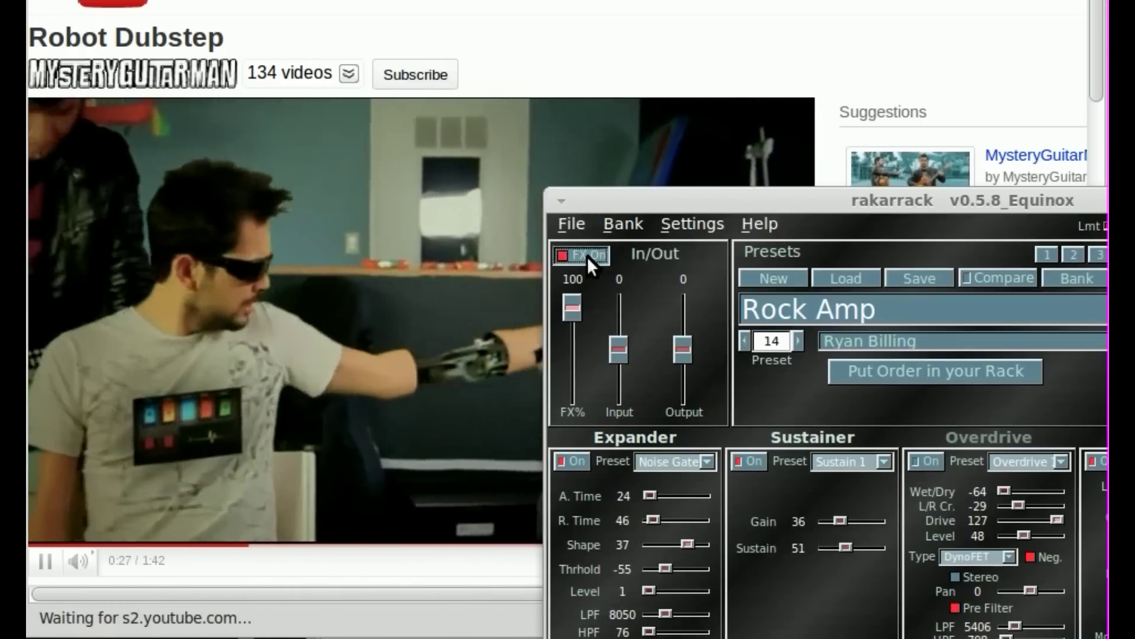
click(587, 257)
Step: Step through rakarrack's presets down to 8 and up to 17 while the video plays, ending on 16, Metal Amp
click(746, 346)
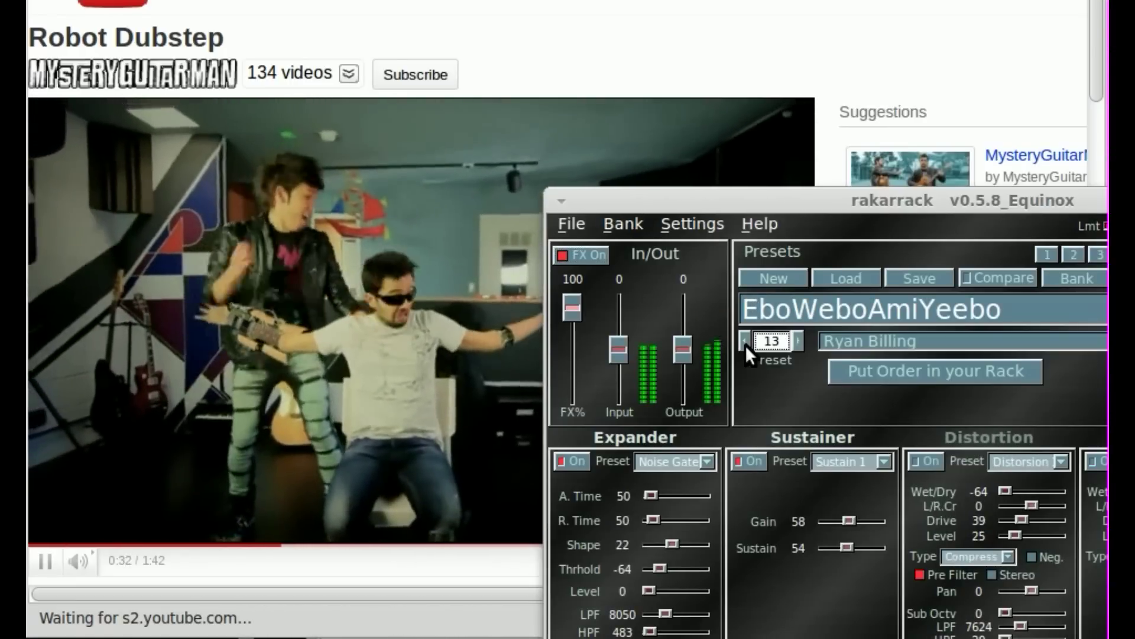
click(745, 346)
click(745, 345)
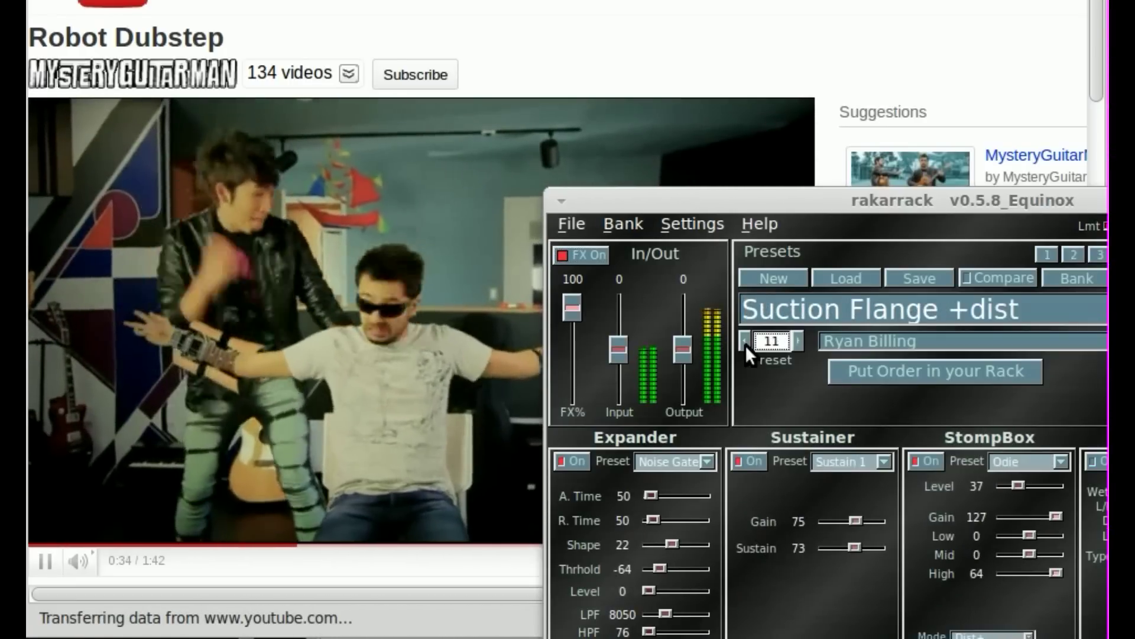
click(746, 345)
click(745, 346)
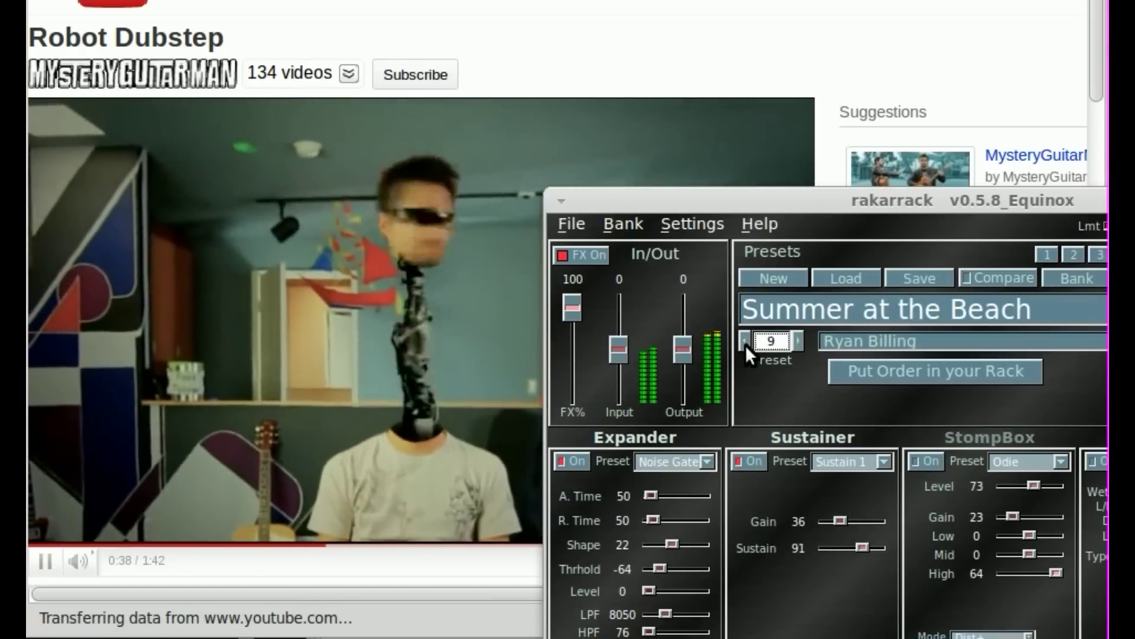
click(745, 345)
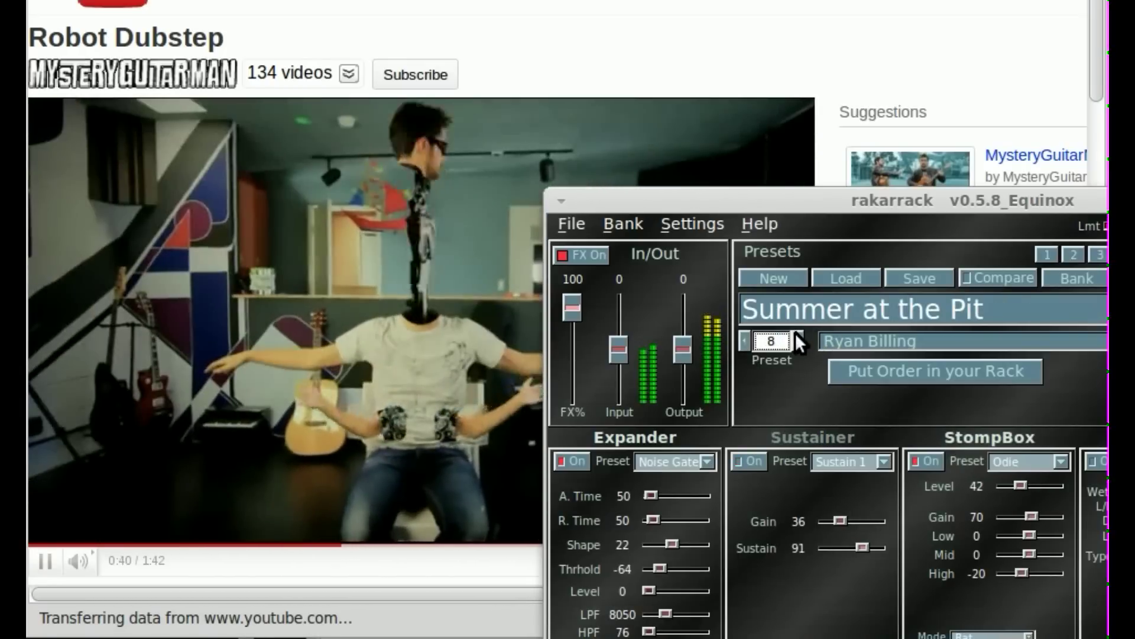
click(795, 332)
click(795, 332)
click(795, 333)
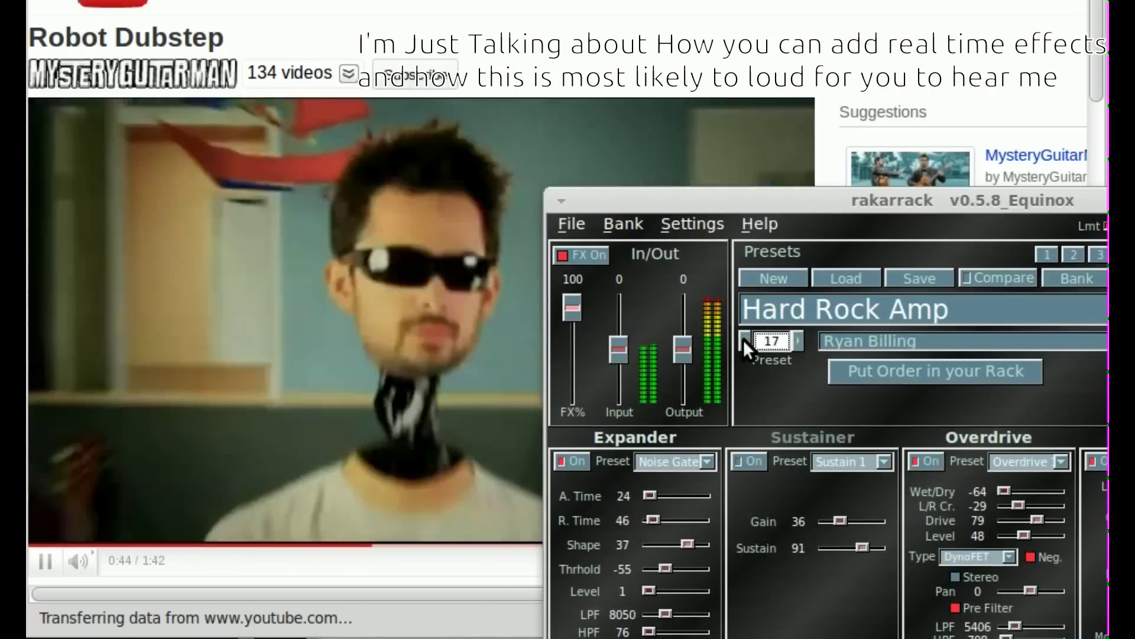
click(743, 339)
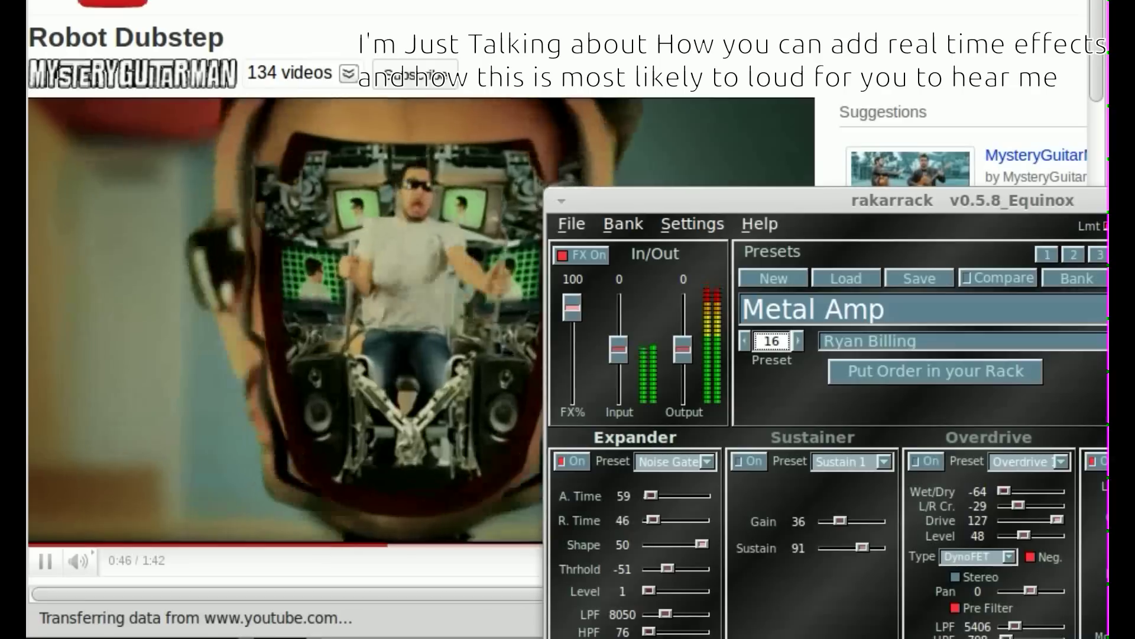
Step: Lower rakarrack's output level to -22 and switch its effects off
mouse_move(687, 349)
mouse_down()
mouse_move(687, 383)
mouse_move(684, 370)
mouse_up()
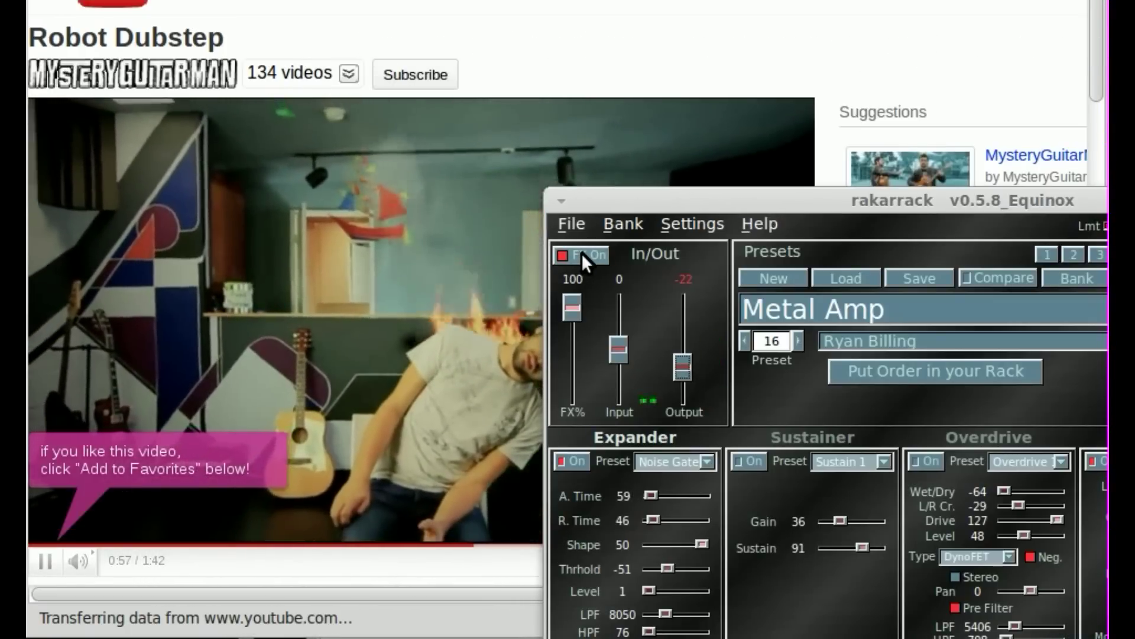
click(581, 253)
Step: Pause the Robot Dubstep video and move the JACK Connections window fully into view over rakarrack
click(42, 562)
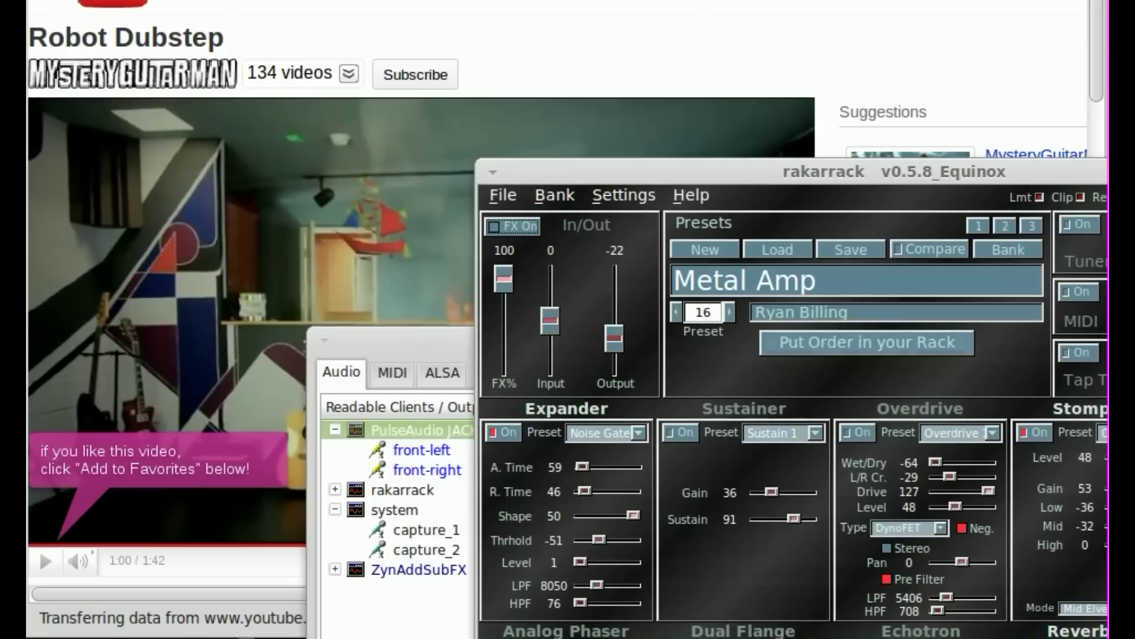
drag(428, 357, 318, 247)
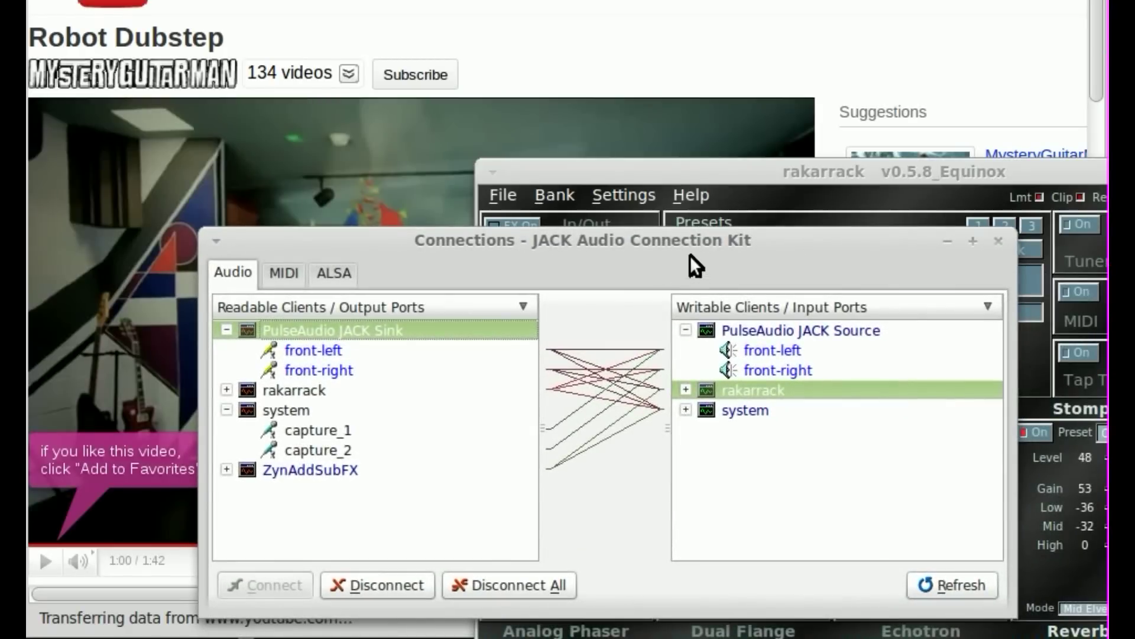
drag(689, 253, 687, 194)
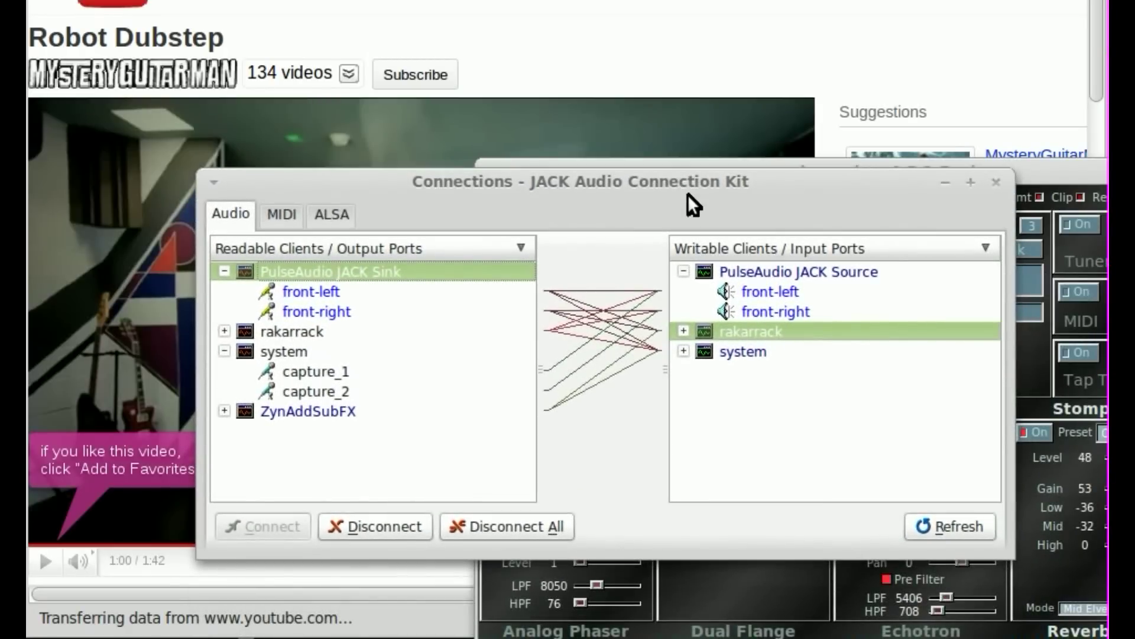